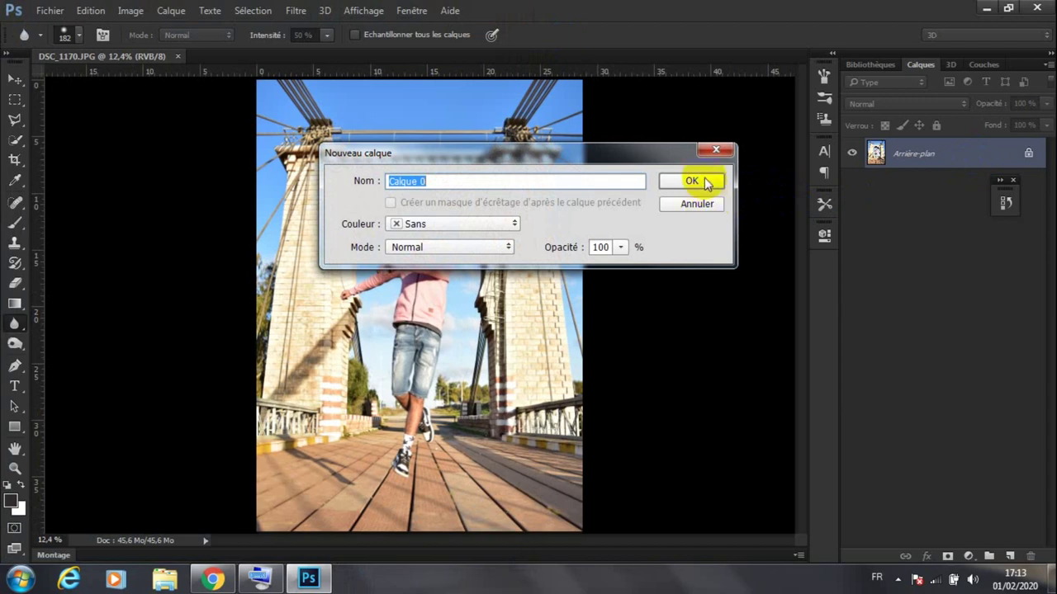
# Convert the background into a regular layer named Calque 0 and duplicate it.
pyautogui.click(703, 180)
pyautogui.scroll(-1, 290, 283)
pyautogui.scroll(1, 561, 283)
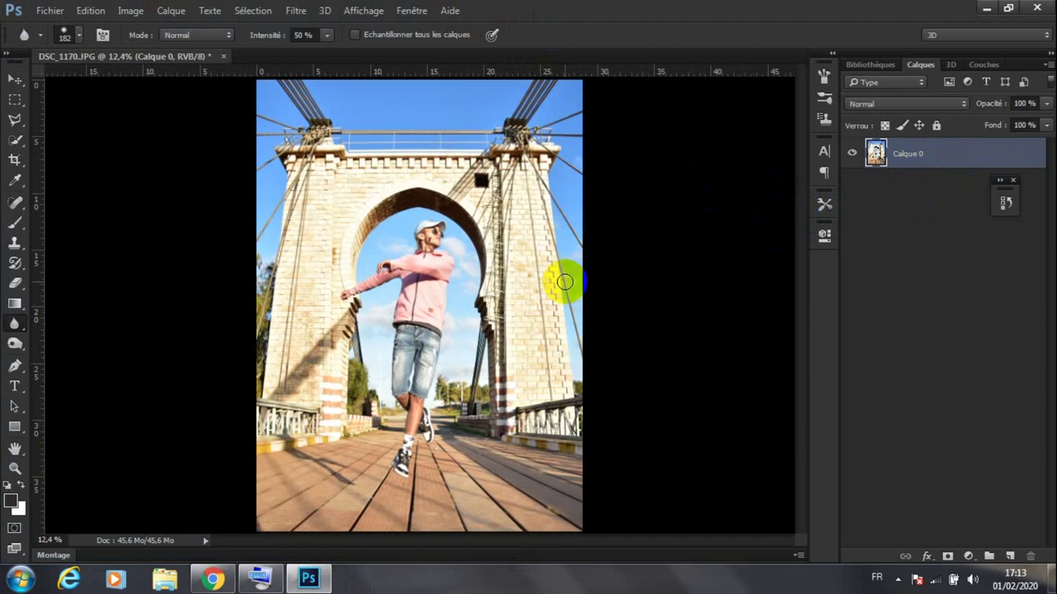
pyautogui.hotkey('ctrl', 'j')
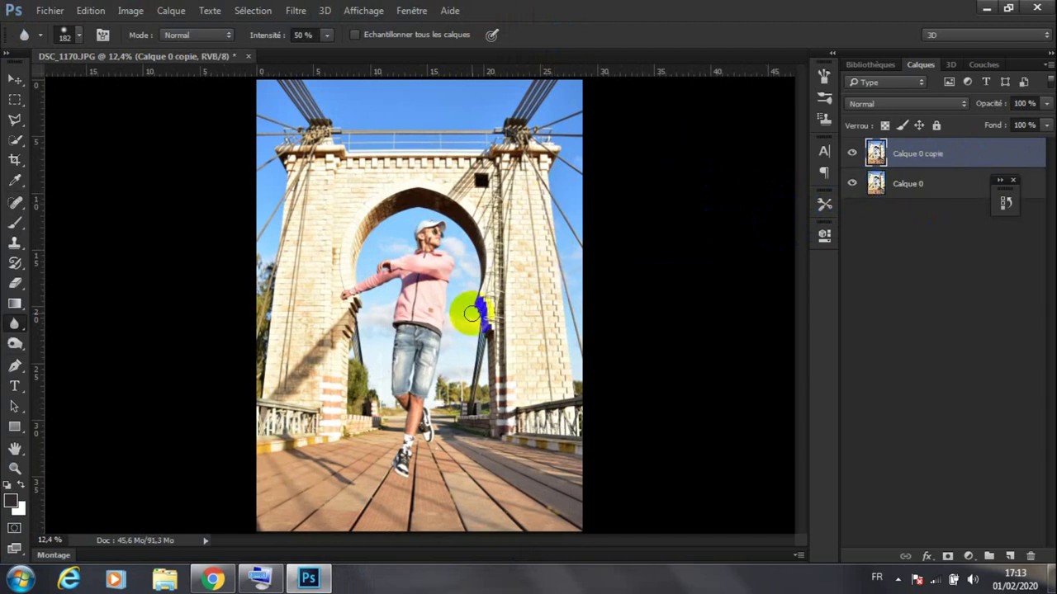
pyautogui.scroll(-1, 453, 265)
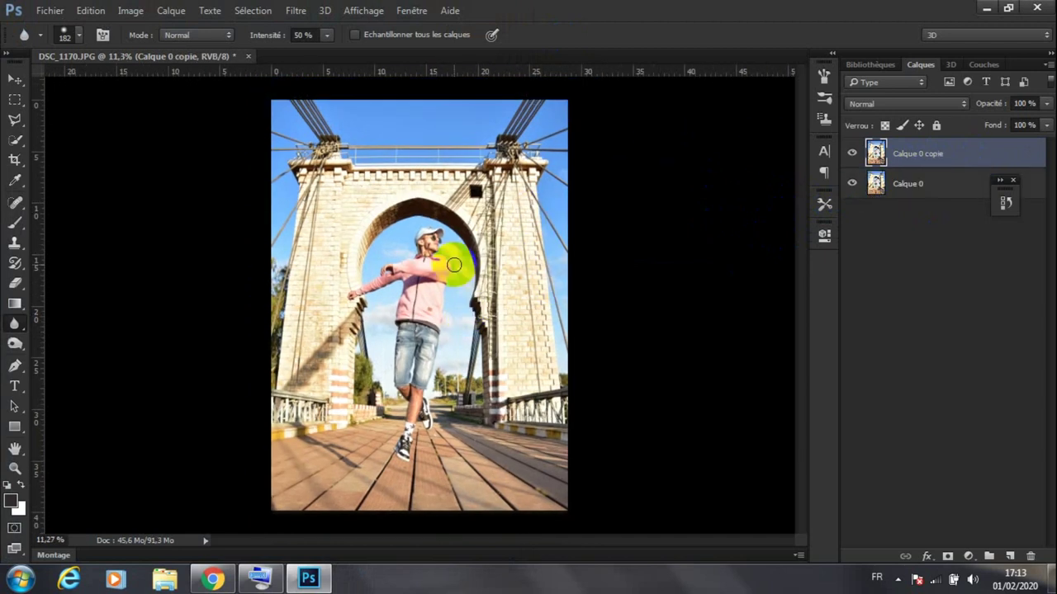
# Open the Camera Raw filter on the duplicated layer and set Température to +5.
pyautogui.click(297, 12)
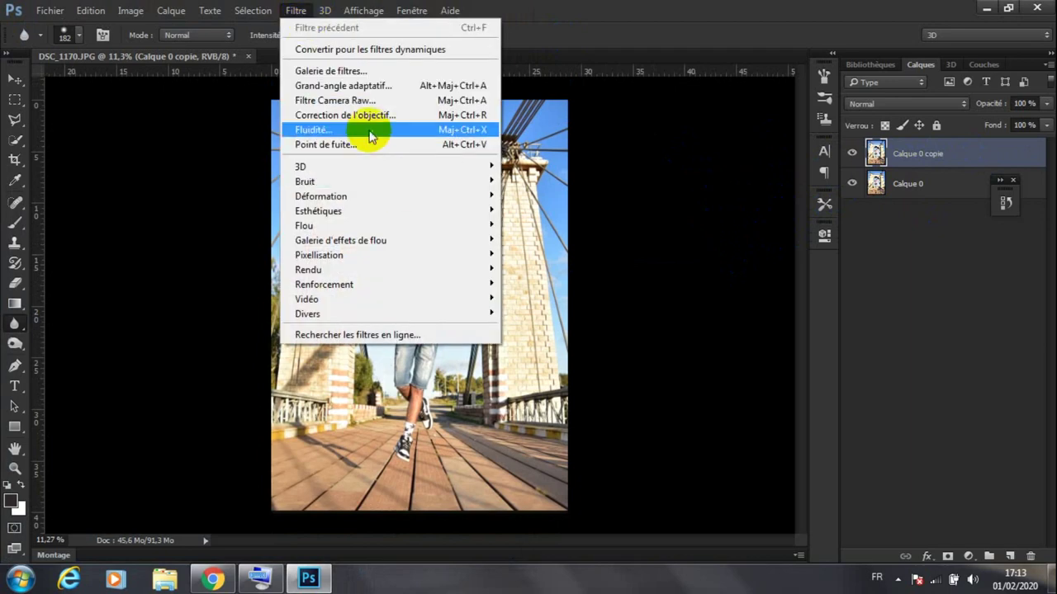
pyautogui.click(355, 98)
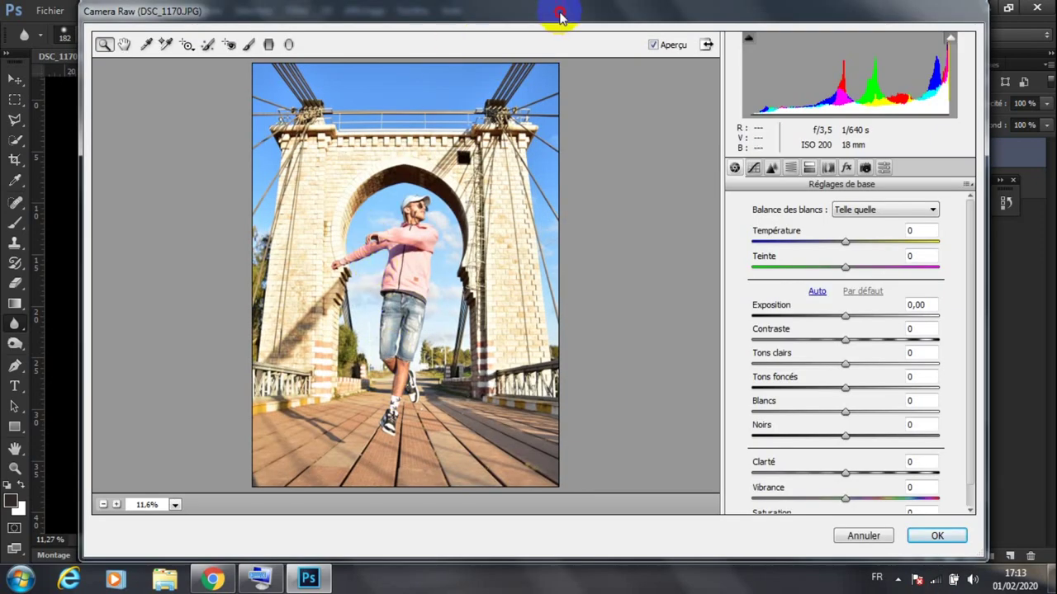
pyautogui.moveTo(560, 14); pyautogui.dragTo(556, 15)
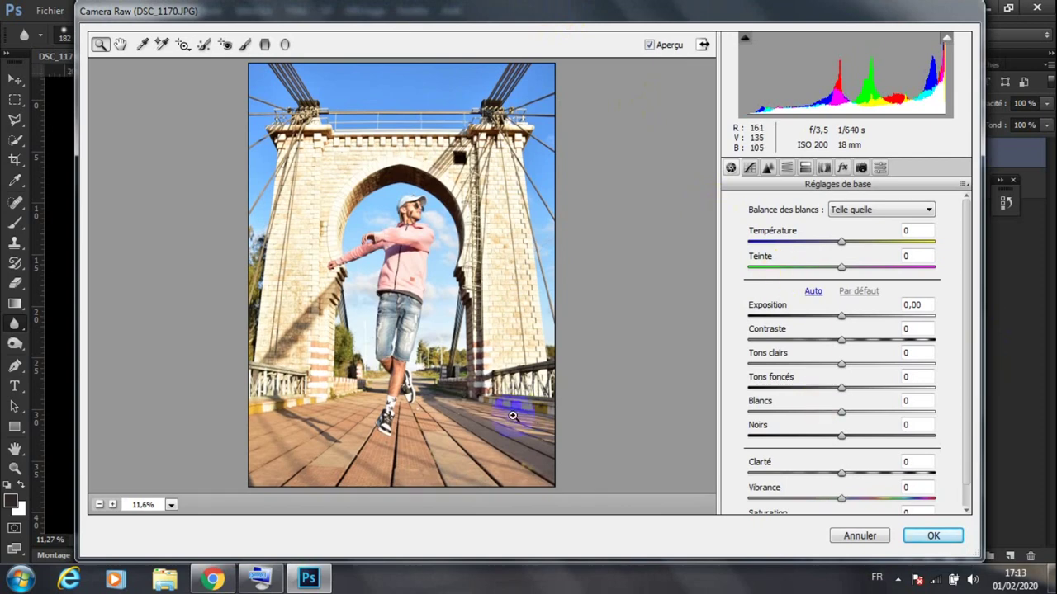
pyautogui.click(850, 243)
pyautogui.moveTo(848, 244)
pyautogui.mouseDown()
pyautogui.moveTo(813, 245)
pyautogui.moveTo(885, 246)
pyautogui.moveTo(848, 249)
pyautogui.mouseUp()
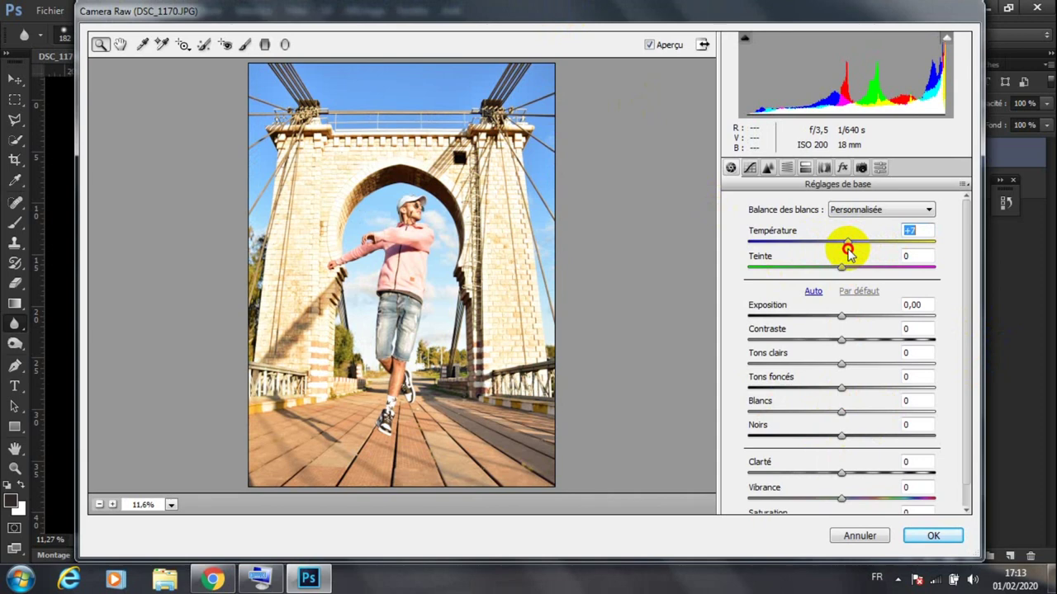
pyautogui.moveTo(847, 249); pyautogui.dragTo(844, 248)
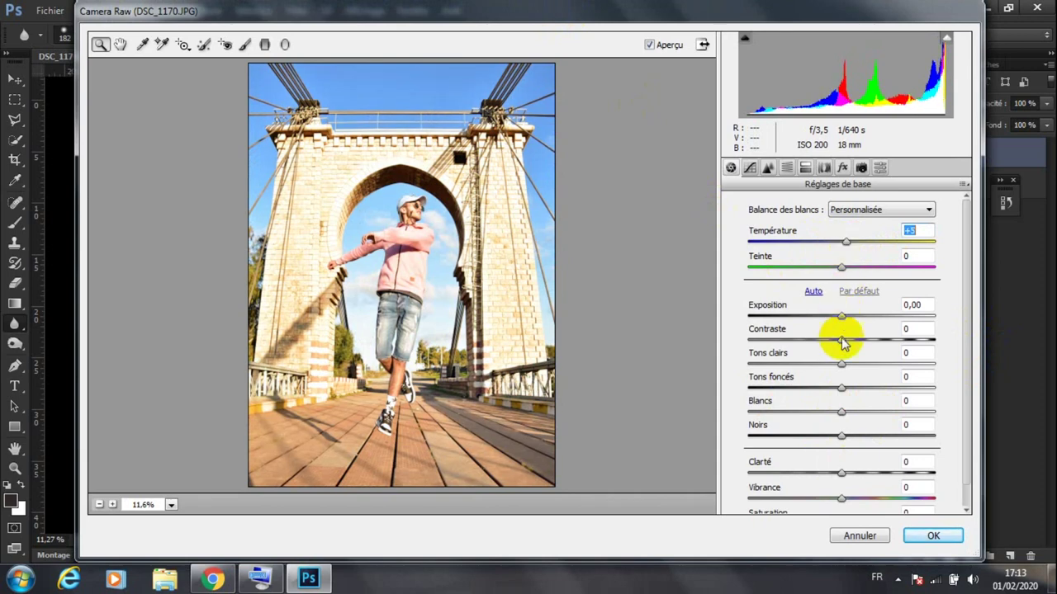
# Set Exposition to -0,15, Contraste to +9, Tons clairs to -33, Tons foncés to -3 and Blancs to -31.
pyautogui.moveTo(841, 319); pyautogui.dragTo(838, 323)
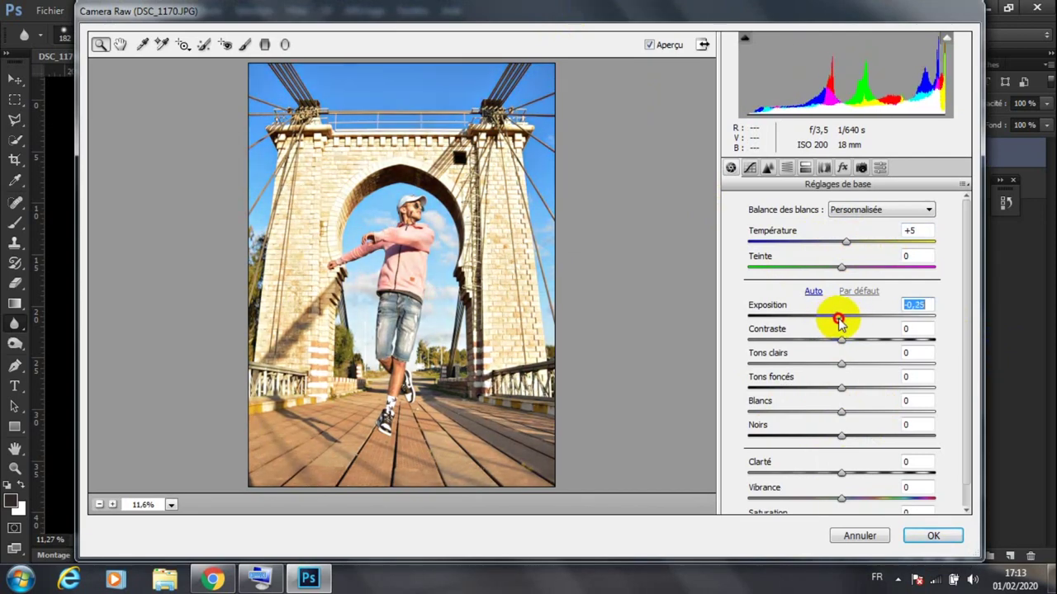
pyautogui.moveTo(839, 322); pyautogui.dragTo(841, 319)
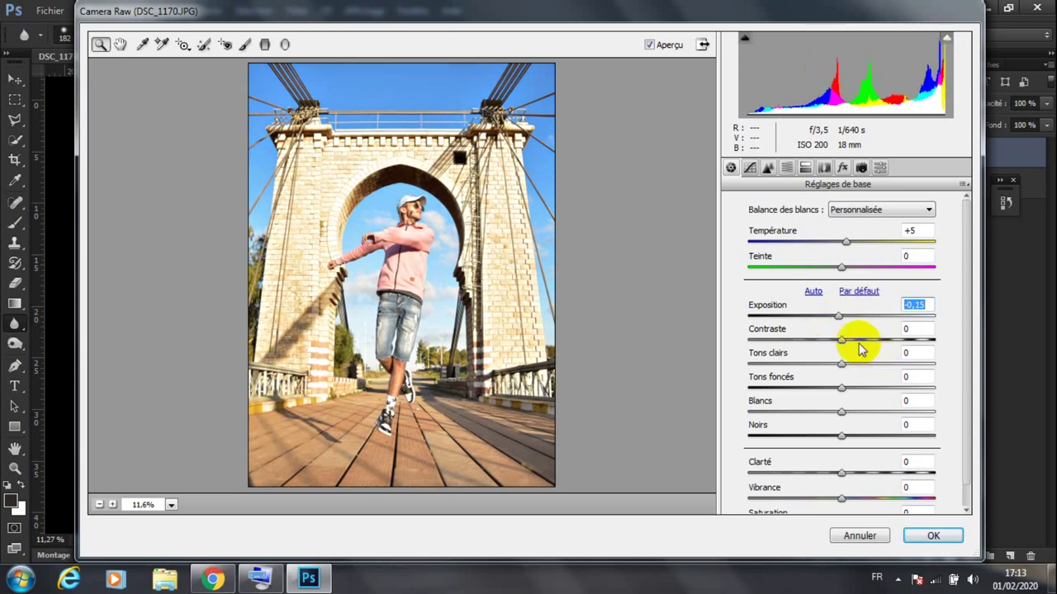
pyautogui.moveTo(843, 345)
pyautogui.mouseDown()
pyautogui.moveTo(875, 344)
pyautogui.moveTo(801, 345)
pyautogui.moveTo(858, 341)
pyautogui.moveTo(854, 350)
pyautogui.mouseUp()
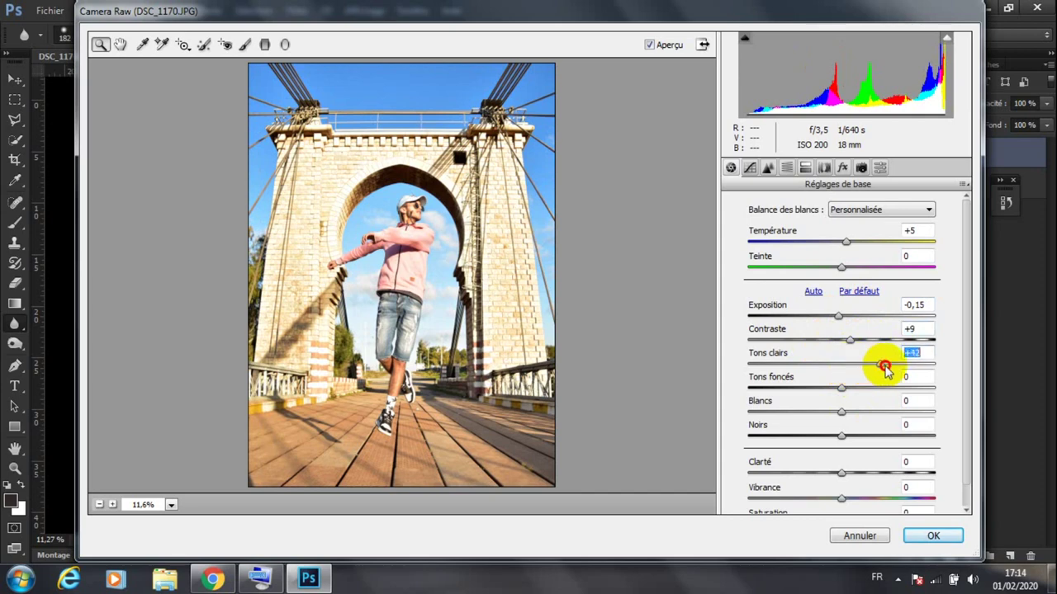
pyautogui.moveTo(839, 365); pyautogui.dragTo(810, 367)
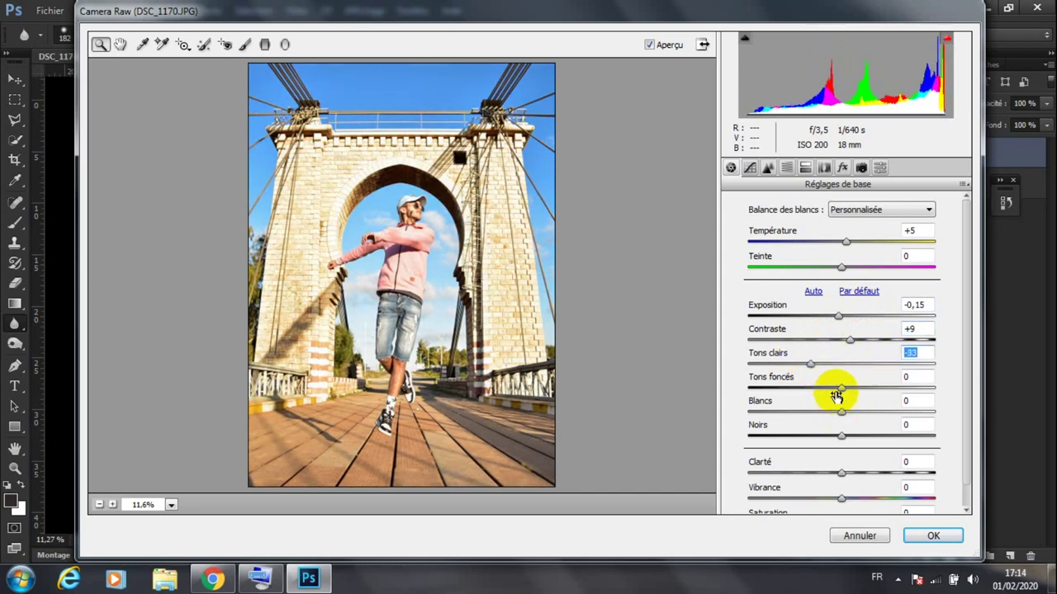
pyautogui.moveTo(840, 412); pyautogui.dragTo(810, 415)
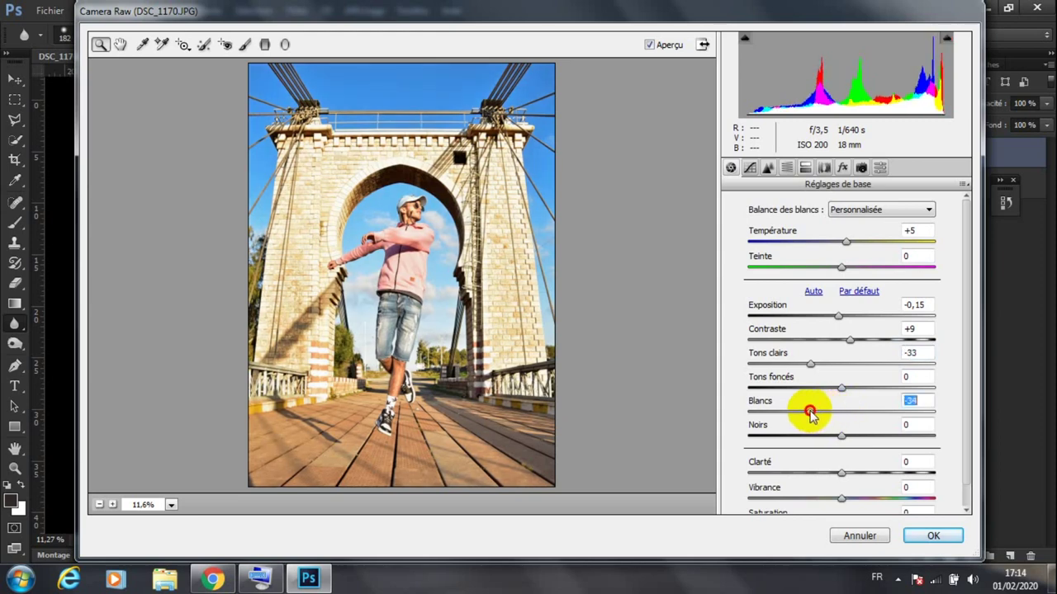
pyautogui.moveTo(831, 386)
pyautogui.mouseDown()
pyautogui.moveTo(865, 389)
pyautogui.moveTo(840, 390)
pyautogui.mouseUp()
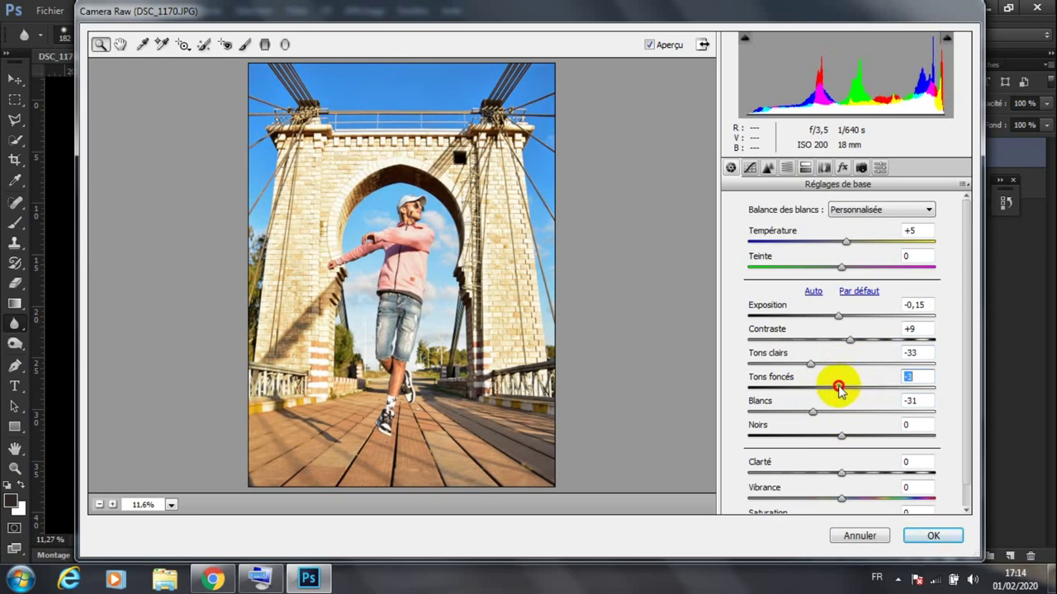
# Set Clarté to +54, Vibrance to +26 and Teinte to +3 in the basic adjustments.
pyautogui.scroll(-1, 851, 487)
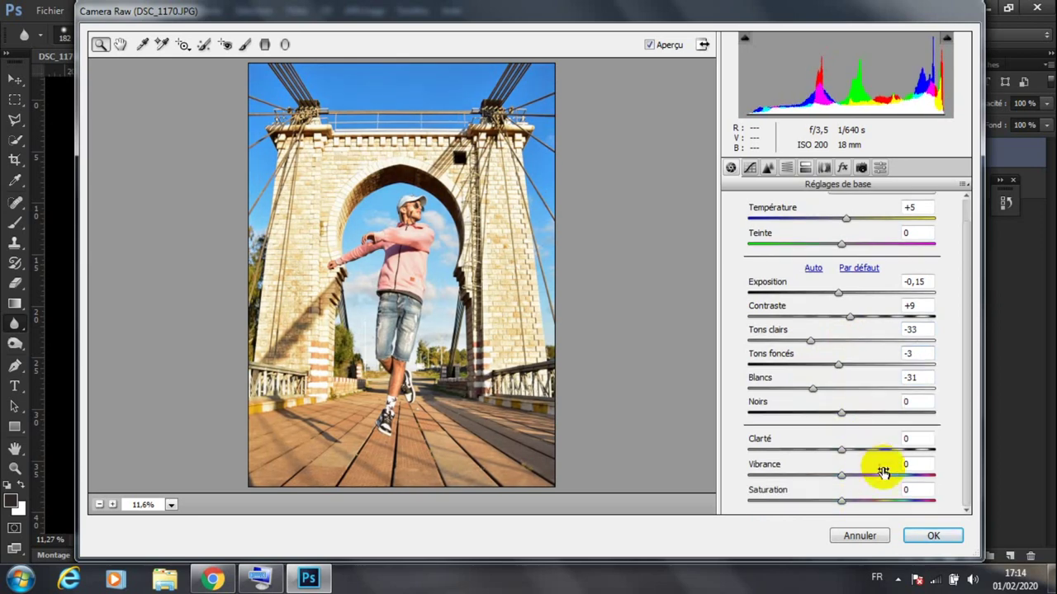
pyautogui.moveTo(895, 454)
pyautogui.mouseDown()
pyautogui.moveTo(868, 448)
pyautogui.moveTo(904, 449)
pyautogui.mouseUp()
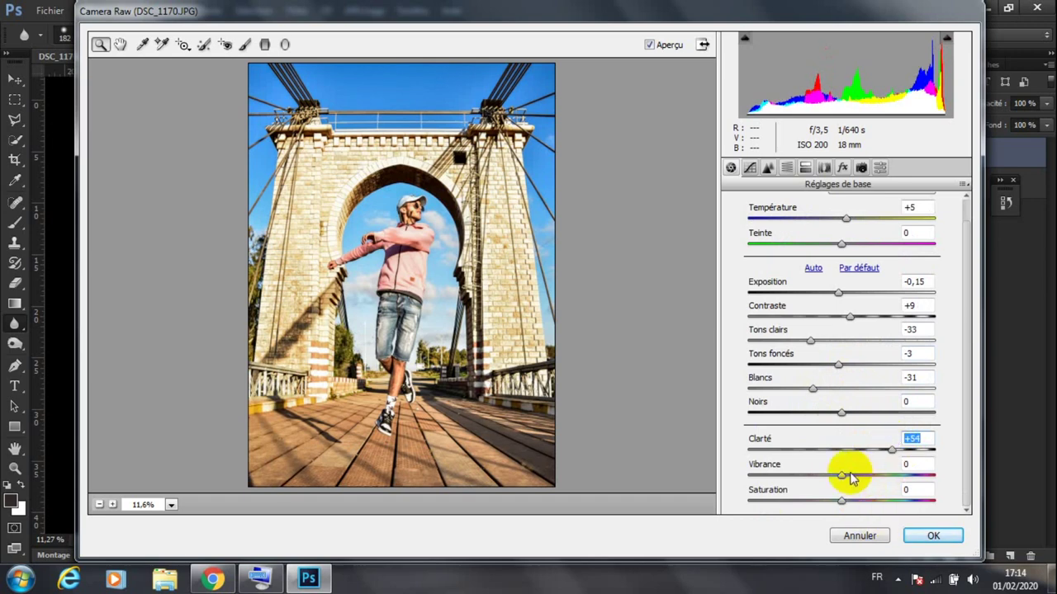
pyautogui.moveTo(841, 476); pyautogui.dragTo(873, 479)
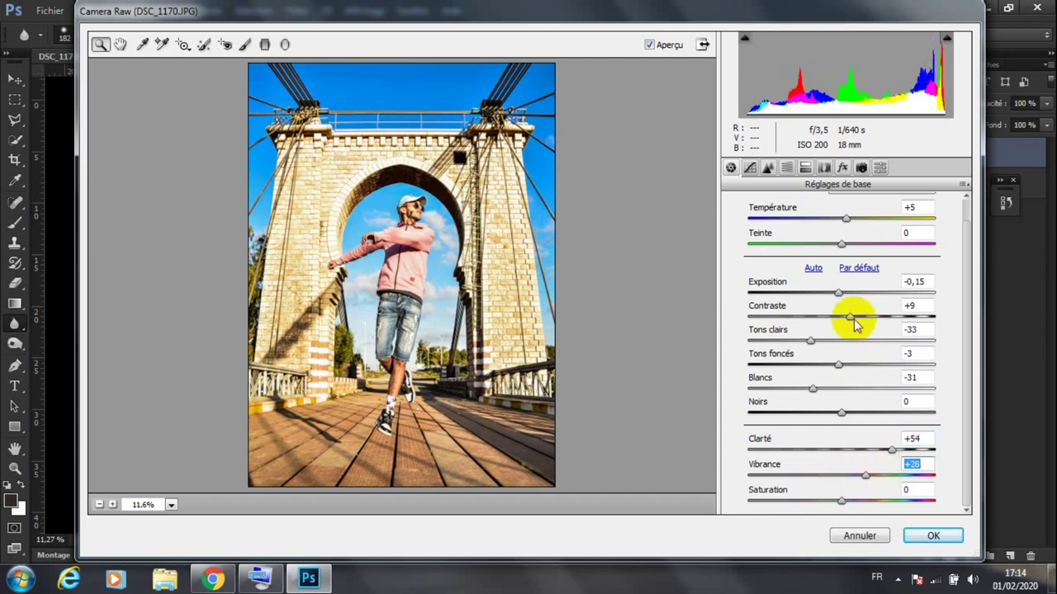
pyautogui.moveTo(848, 245)
pyautogui.mouseDown()
pyautogui.moveTo(823, 244)
pyautogui.moveTo(850, 248)
pyautogui.mouseUp()
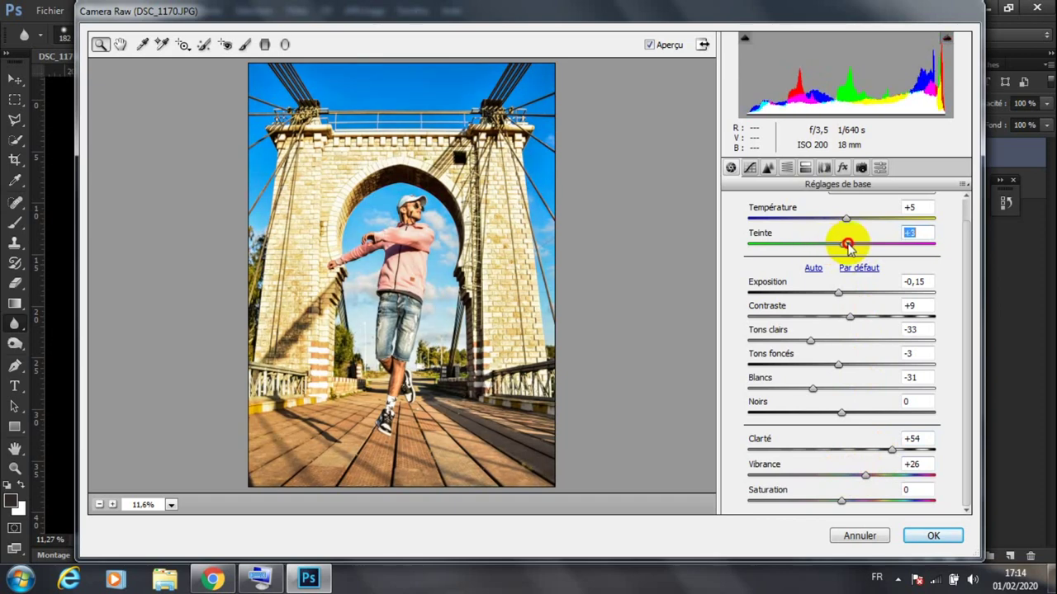
# Examine the adjusted photo up close, from the man's jacket and shoes to the bridge's stonework and cables.
pyautogui.click(419, 215)
pyautogui.moveTo(436, 188); pyautogui.dragTo(326, 296)
pyautogui.scroll(-3, 395, 289)
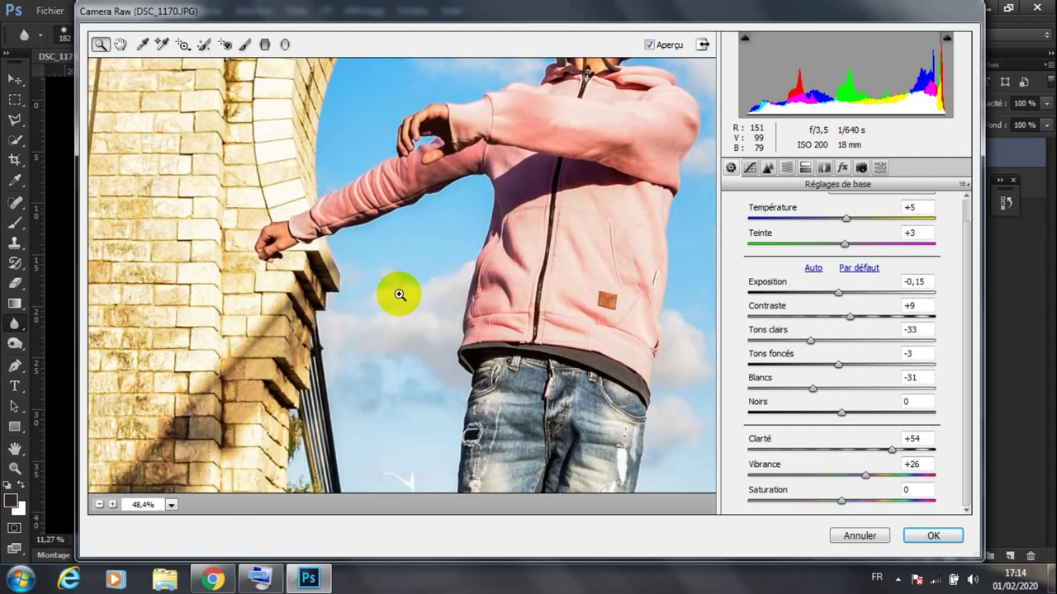
pyautogui.scroll(-12, 398, 294)
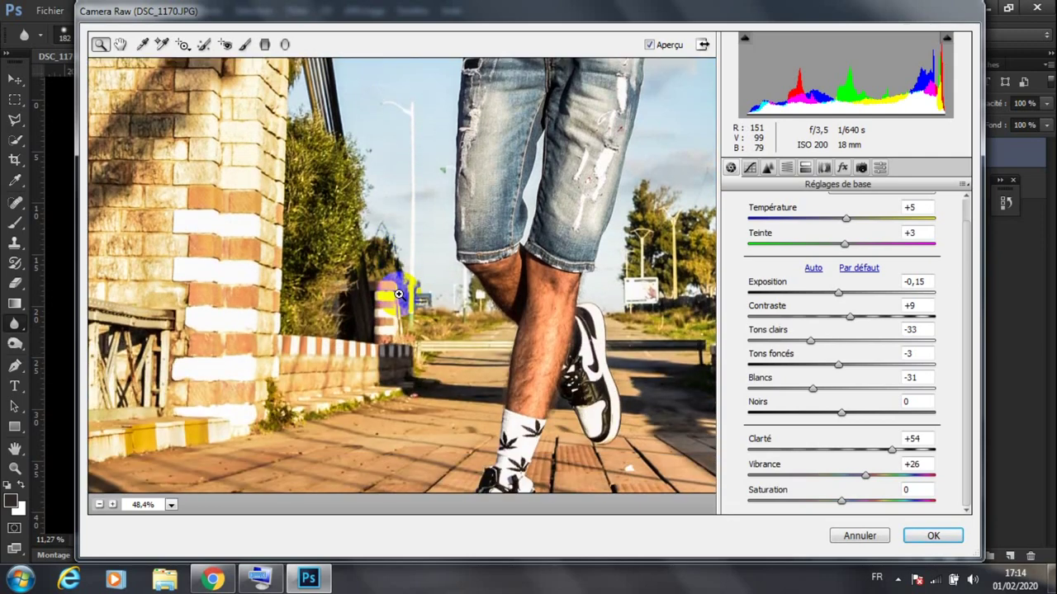
pyautogui.scroll(-3, 399, 294)
pyautogui.scroll(5, 398, 294)
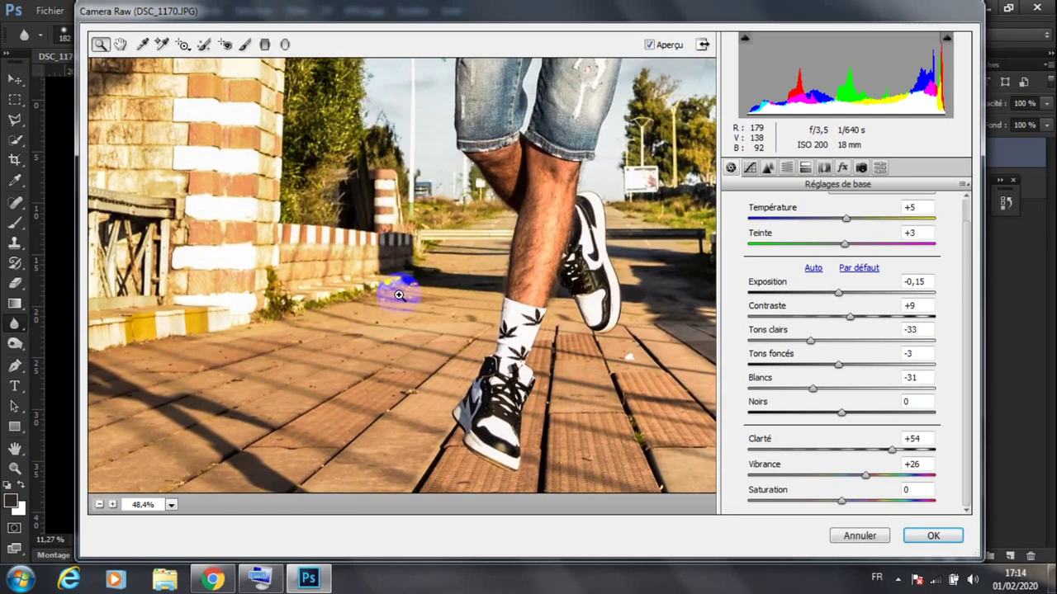
pyautogui.rightClick(404, 296)
pyautogui.click(486, 390)
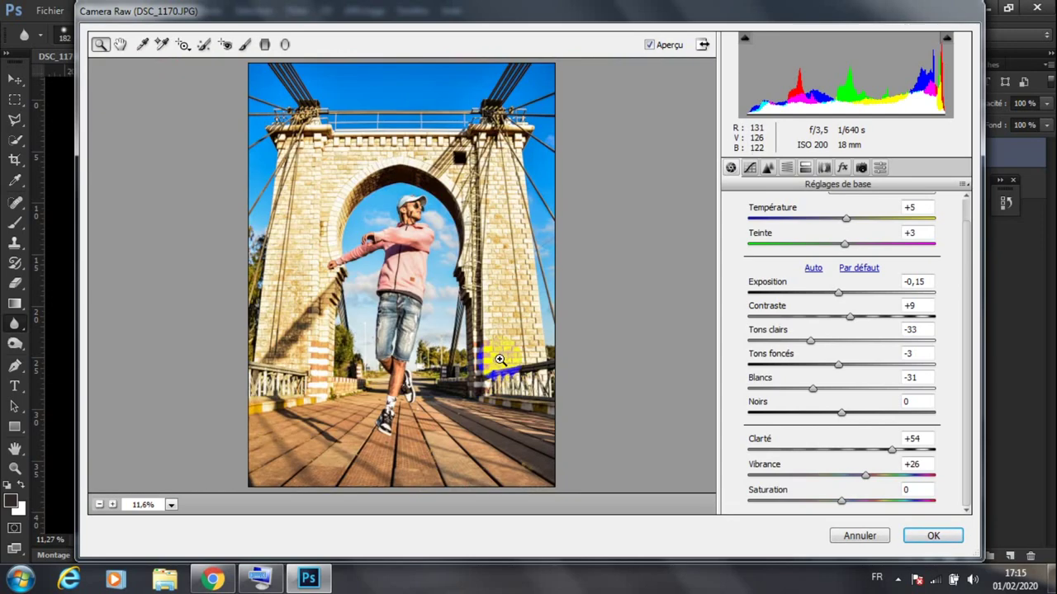
pyautogui.moveTo(526, 99); pyautogui.dragTo(417, 240)
pyautogui.scroll(3, 498, 209)
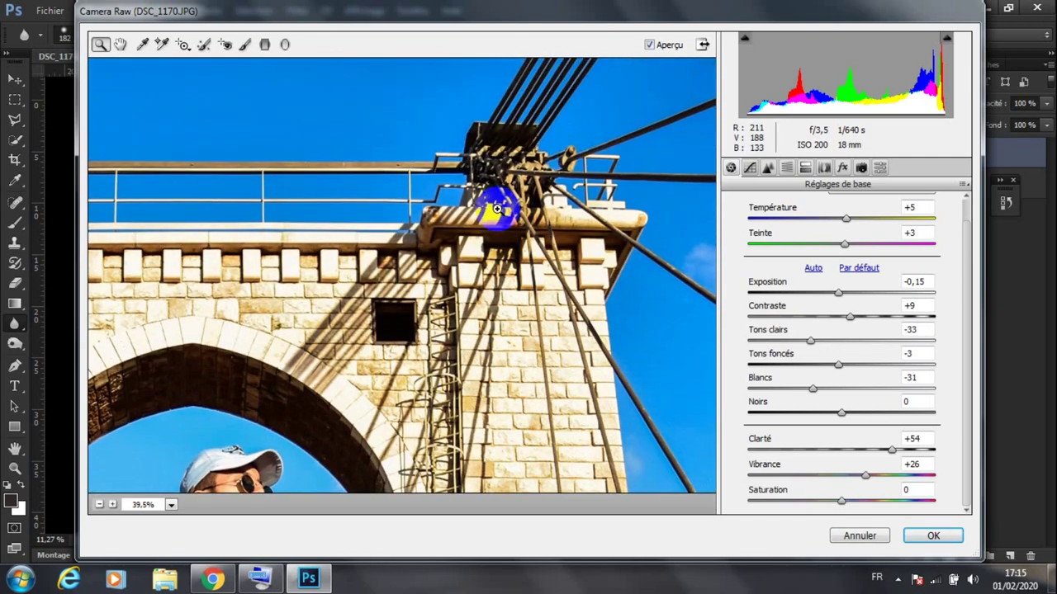
pyautogui.scroll(-5, 478, 248)
pyautogui.rightClick(474, 264)
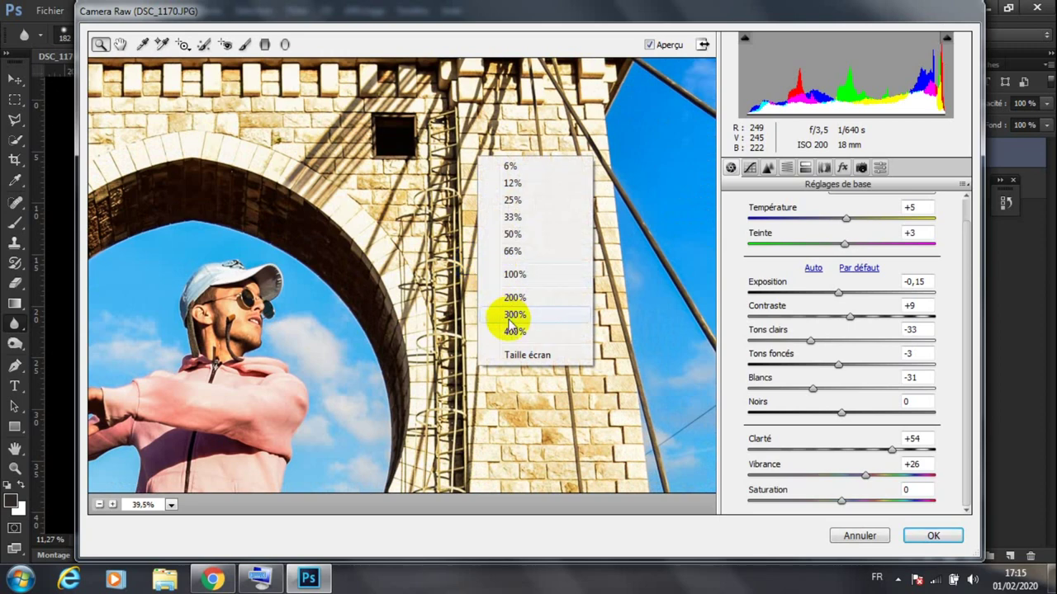
pyautogui.click(520, 355)
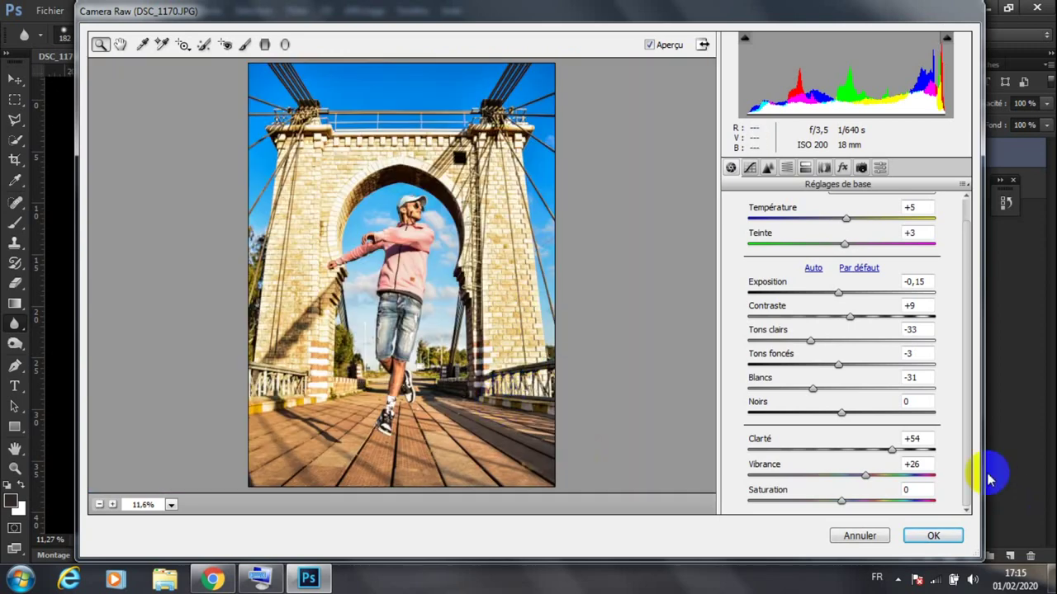
# Set the colour saturation to +8 for Rouges, +19 for Jaunes, +87 for Verts, +20 for Turquoises and +41 for Bleus.
pyautogui.click(784, 168)
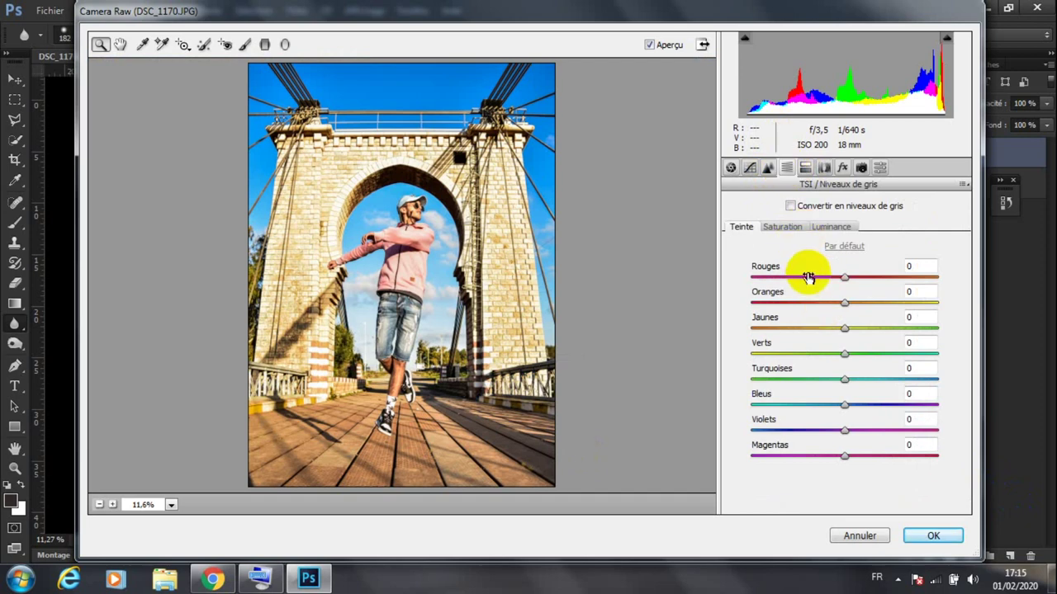
pyautogui.click(785, 228)
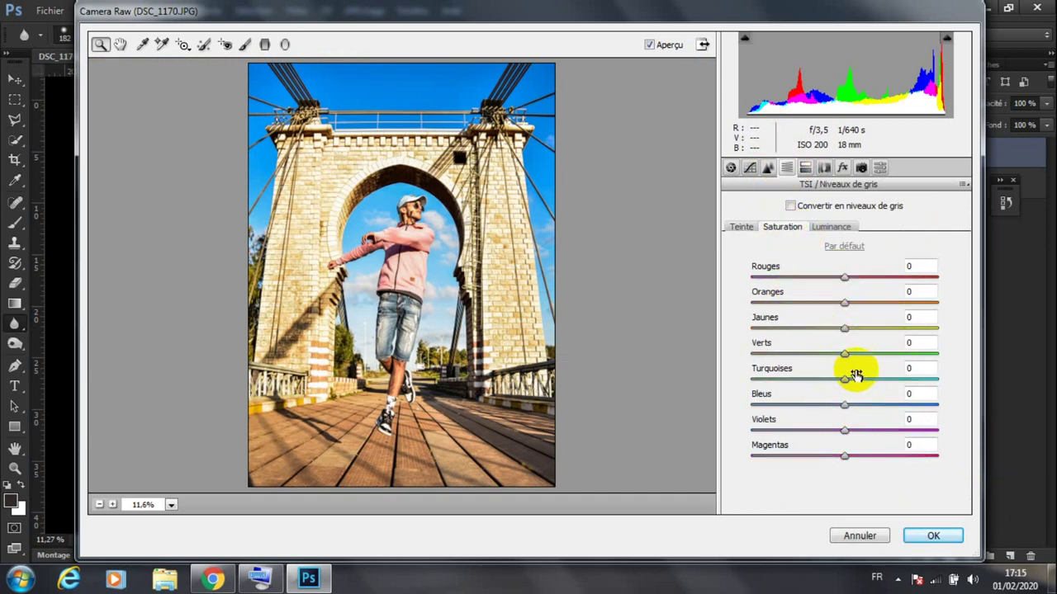
pyautogui.moveTo(853, 402); pyautogui.dragTo(863, 378)
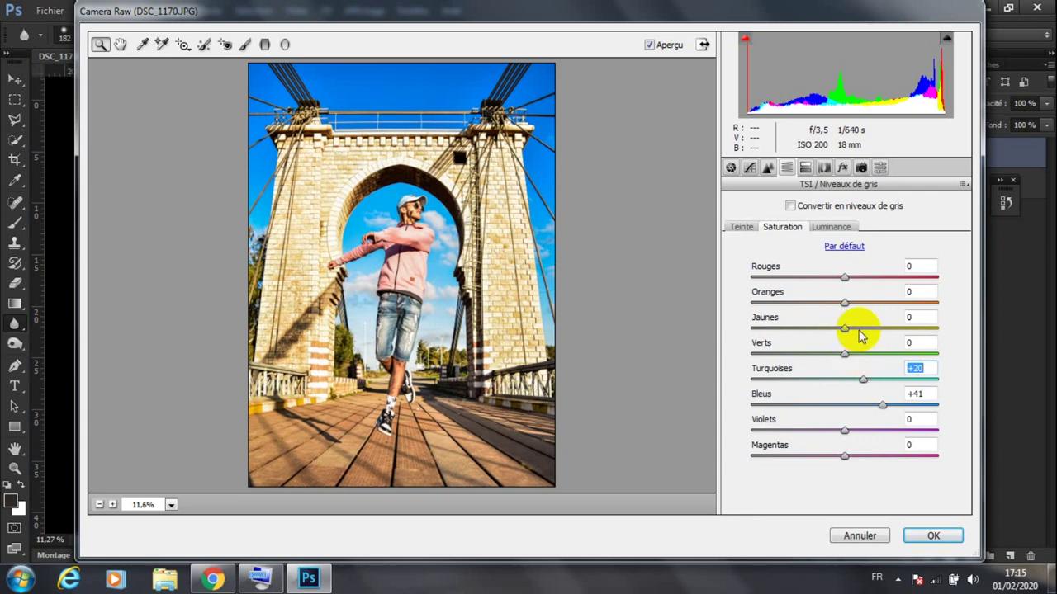
pyautogui.moveTo(858, 329)
pyautogui.mouseDown()
pyautogui.moveTo(872, 324)
pyautogui.moveTo(837, 335)
pyautogui.moveTo(863, 338)
pyautogui.mouseUp()
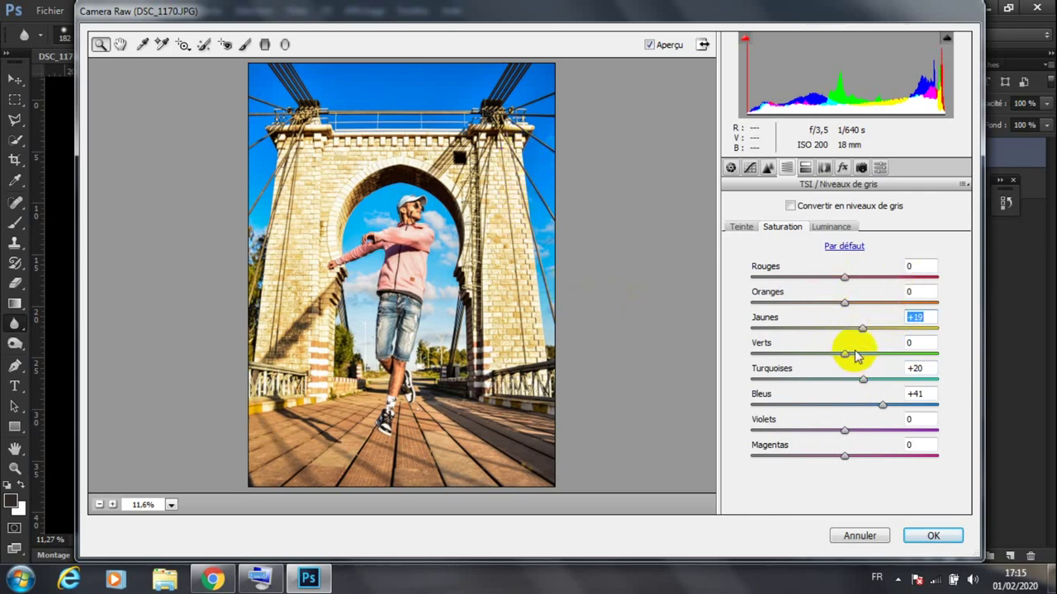
pyautogui.moveTo(856, 352); pyautogui.dragTo(927, 364)
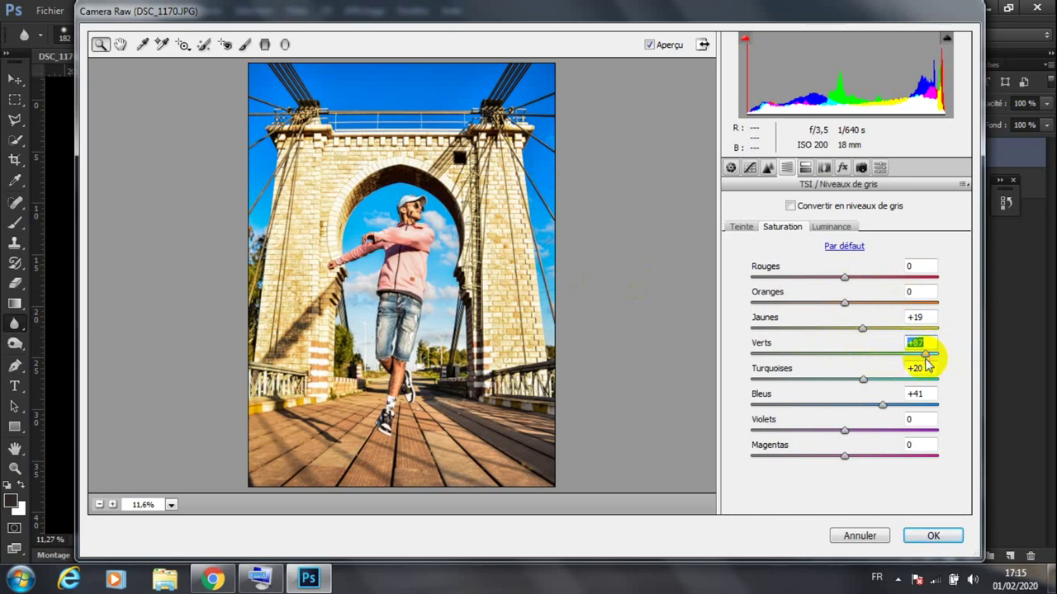
pyautogui.click(851, 278)
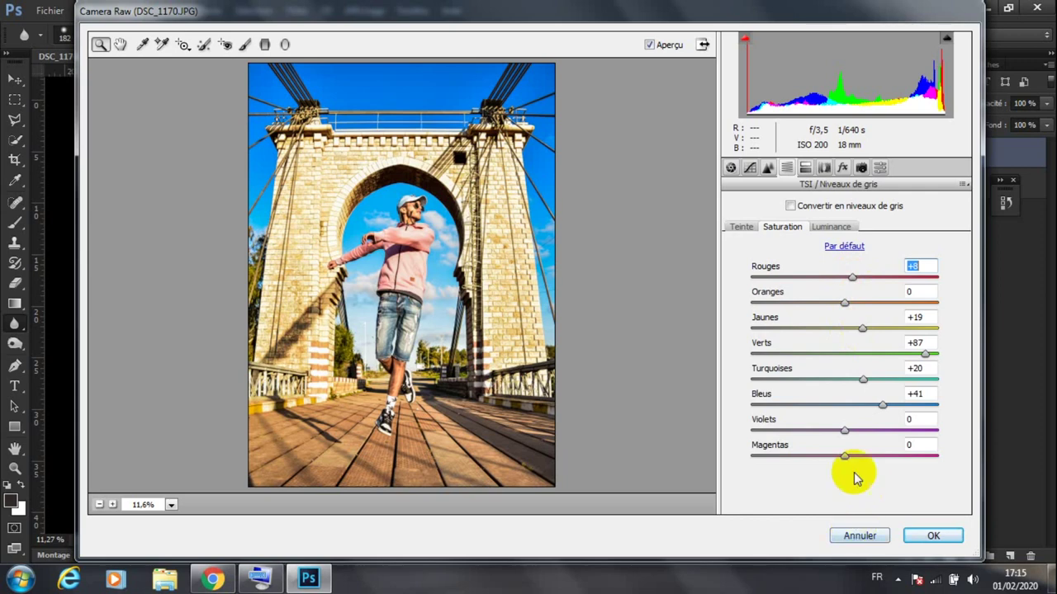
# Set the luminance of Oranges to +13, judging the skin tone on the man's face.
pyautogui.click(833, 229)
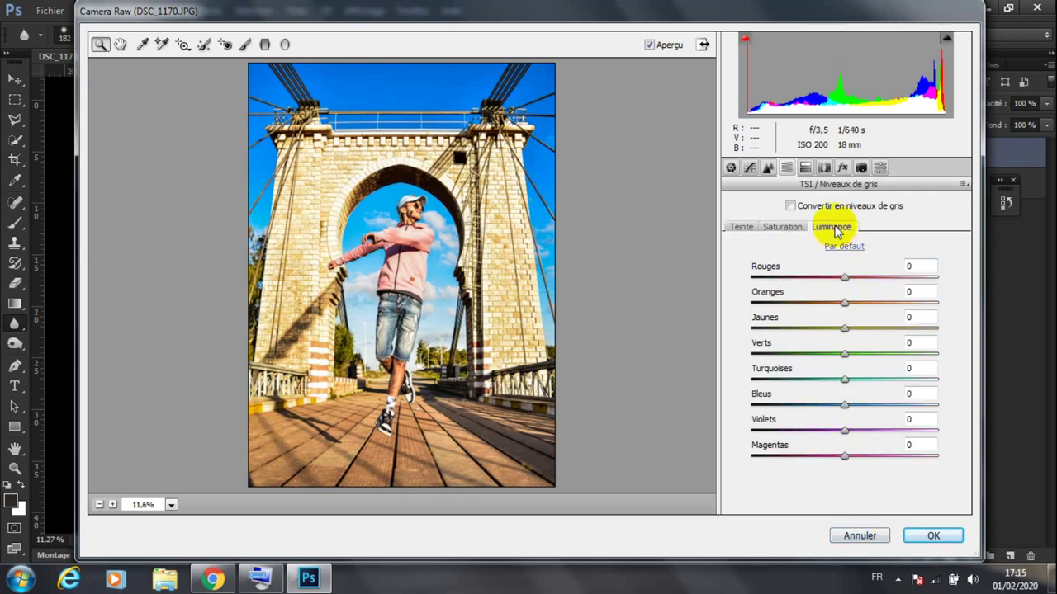
pyautogui.moveTo(845, 304)
pyautogui.mouseDown()
pyautogui.moveTo(873, 306)
pyautogui.moveTo(841, 300)
pyautogui.moveTo(852, 303)
pyautogui.mouseUp()
pyautogui.moveTo(408, 211); pyautogui.dragTo(404, 239)
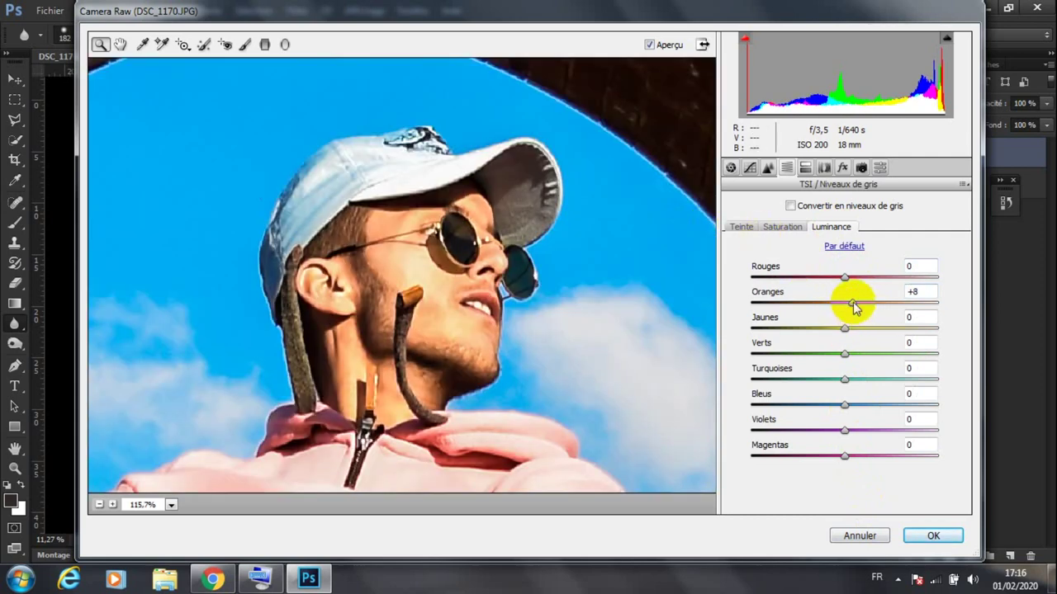
pyautogui.moveTo(856, 305); pyautogui.dragTo(871, 306)
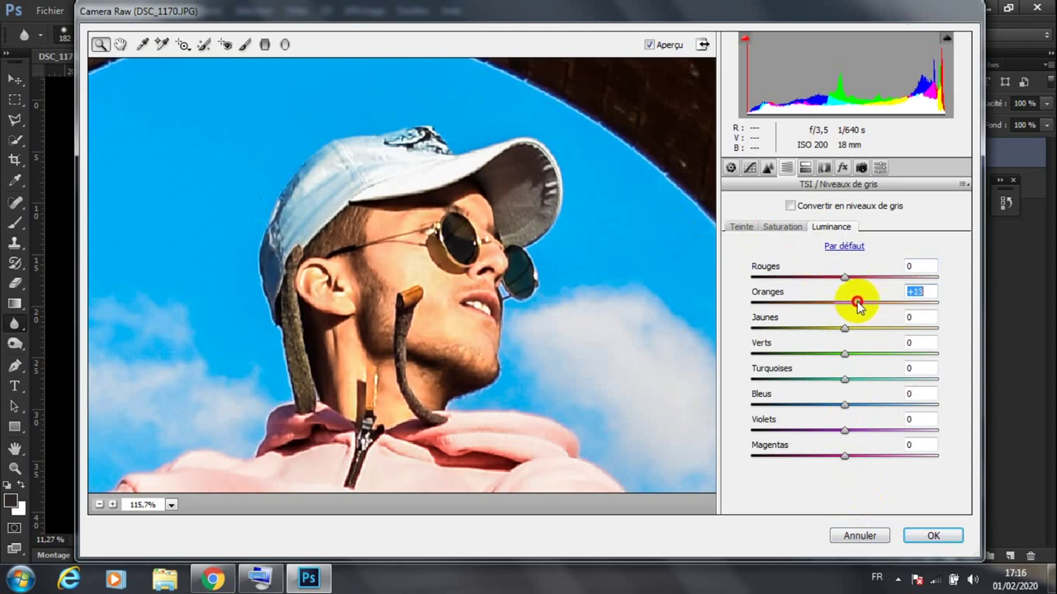
pyautogui.rightClick(551, 241)
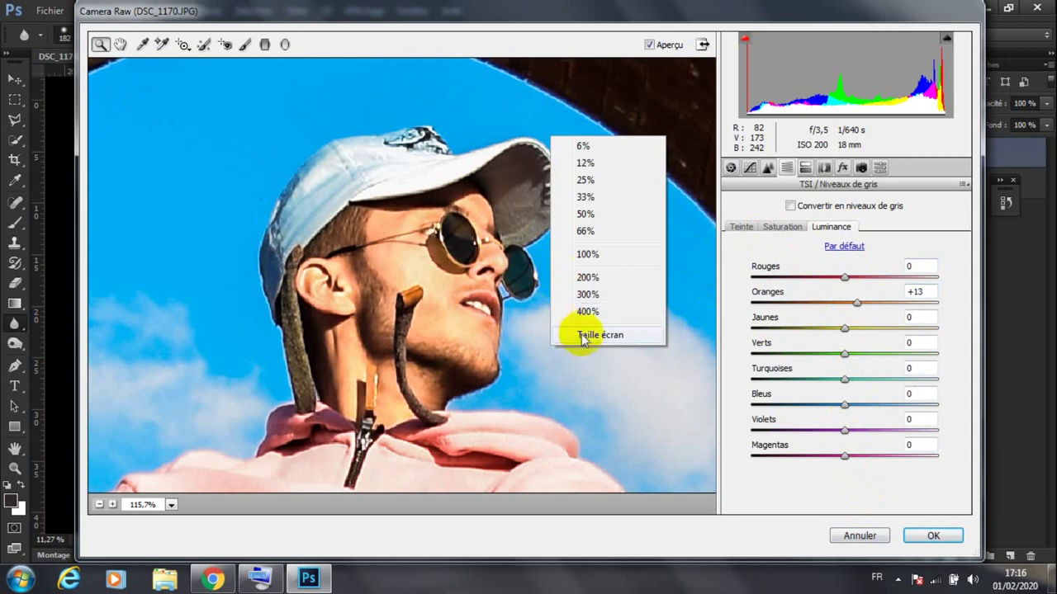
# Set the luminance of Jaunes to -1 and Verts to -38, judging the foliage beside the bridge pillar.
pyautogui.click(583, 337)
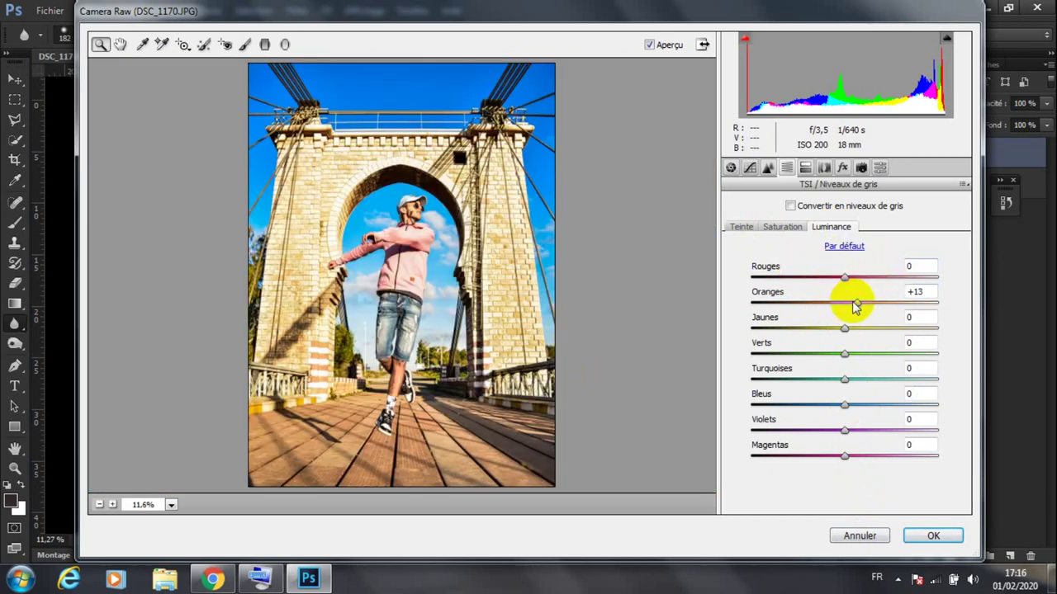
pyautogui.moveTo(850, 331); pyautogui.dragTo(809, 363)
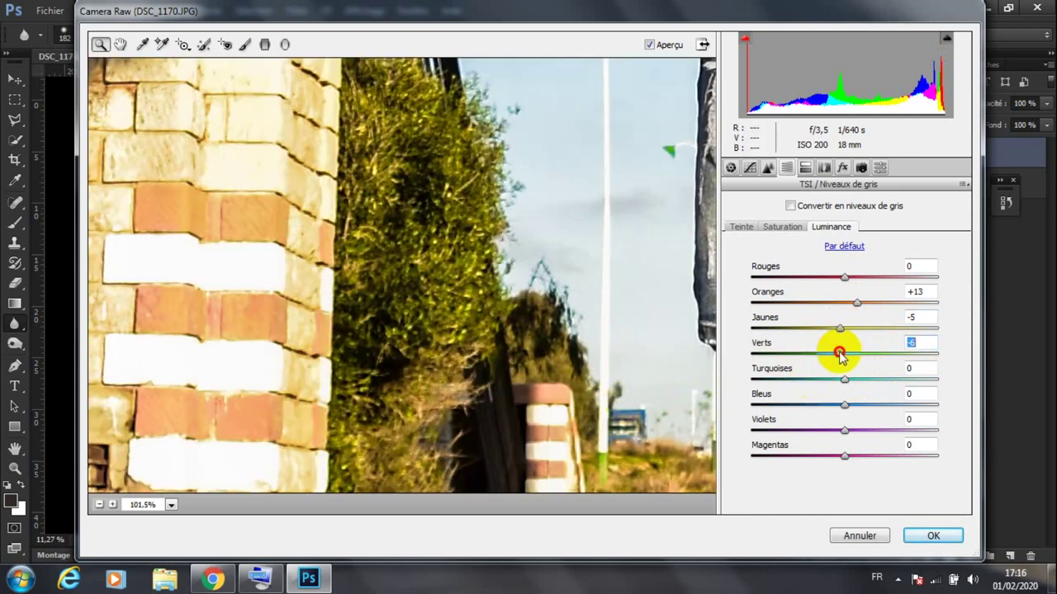
pyautogui.moveTo(851, 354); pyautogui.dragTo(778, 370)
pyautogui.moveTo(764, 369); pyautogui.dragTo(808, 360)
pyautogui.rightClick(589, 283)
pyautogui.click(593, 377)
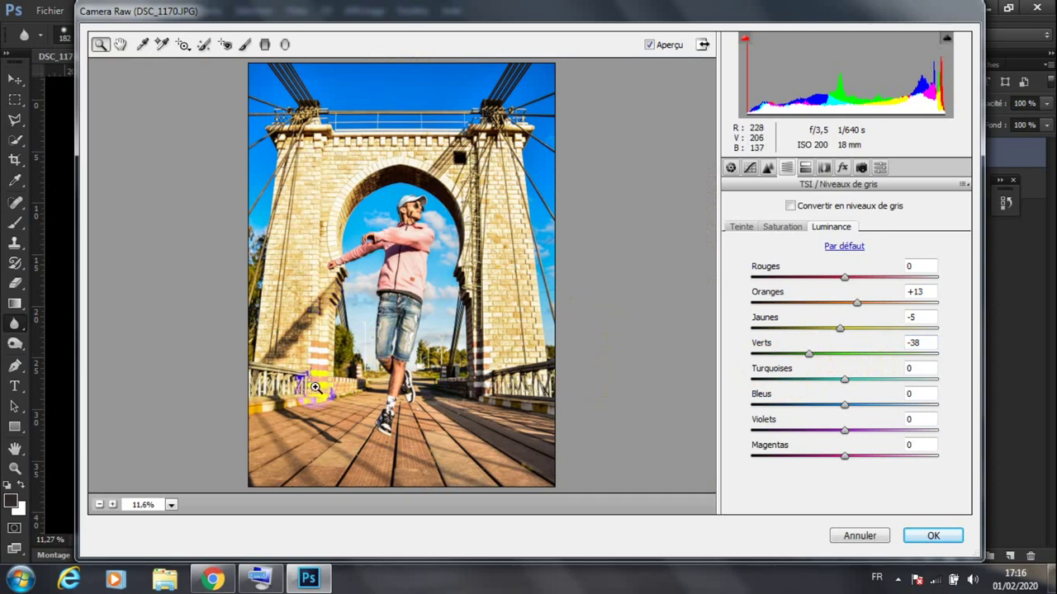
pyautogui.moveTo(835, 330)
pyautogui.mouseDown()
pyautogui.moveTo(802, 330)
pyautogui.moveTo(842, 332)
pyautogui.mouseUp()
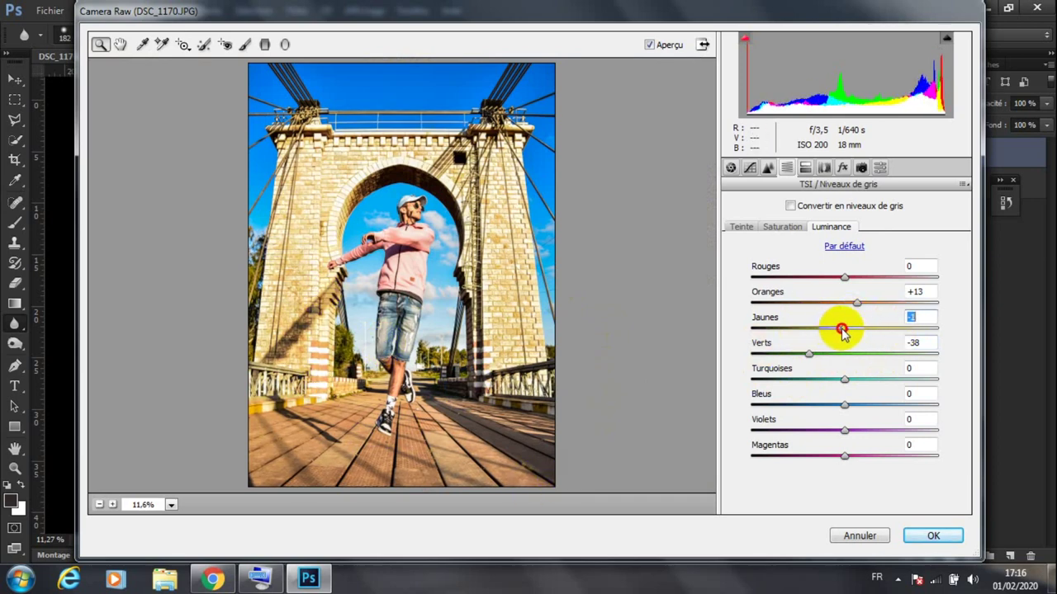
# Try lowering the luminance of Bleus to -100 and check the sky around the jacket and stonework up close.
pyautogui.moveTo(864, 403); pyautogui.dragTo(751, 417)
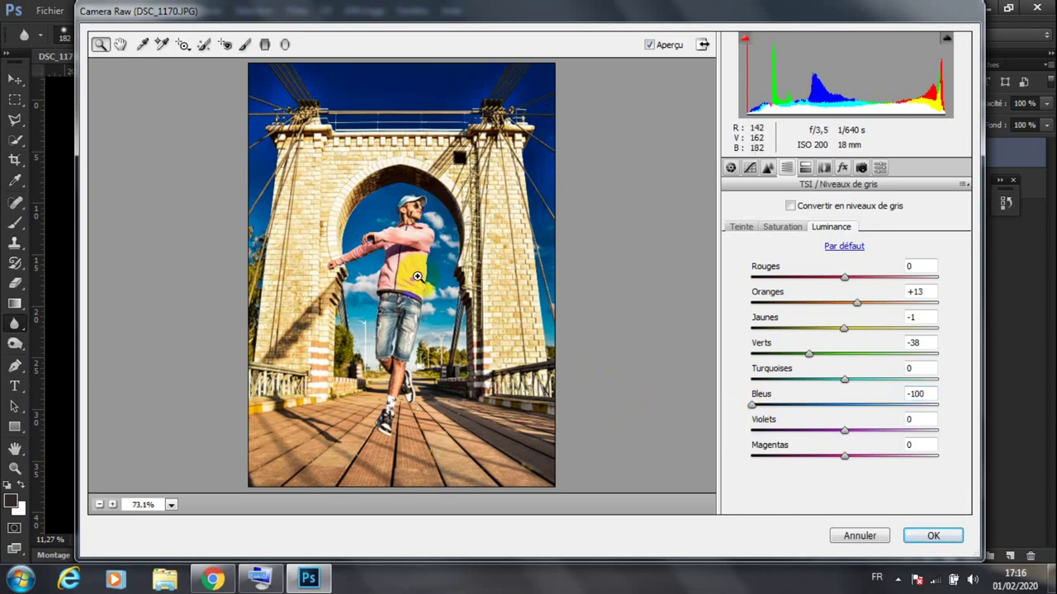
pyautogui.moveTo(420, 245); pyautogui.dragTo(418, 279)
pyautogui.scroll(-6, 415, 366)
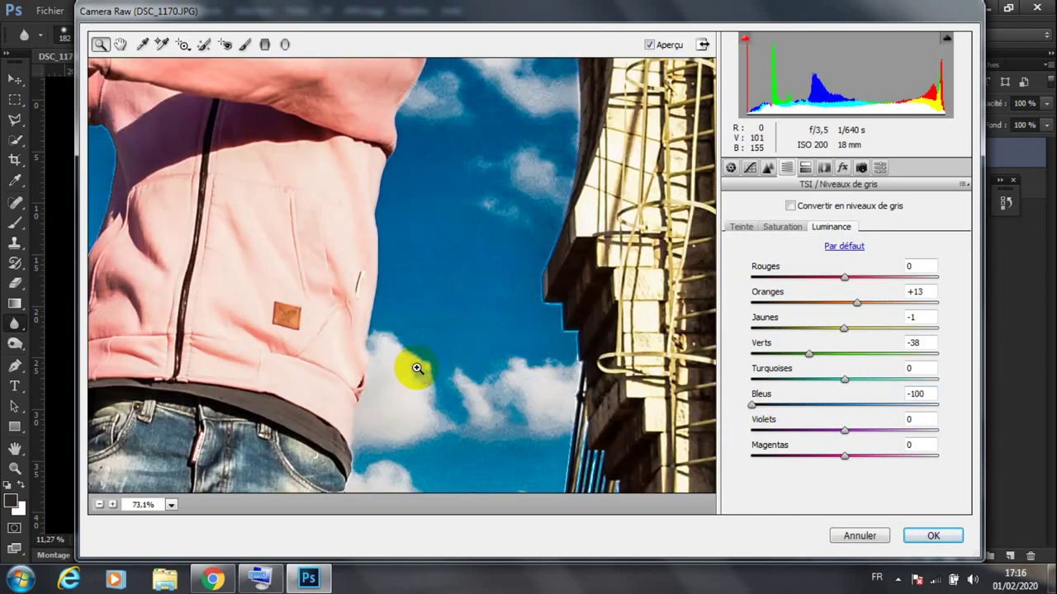
pyautogui.scroll(2, 415, 365)
pyautogui.moveTo(609, 243); pyautogui.dragTo(523, 349)
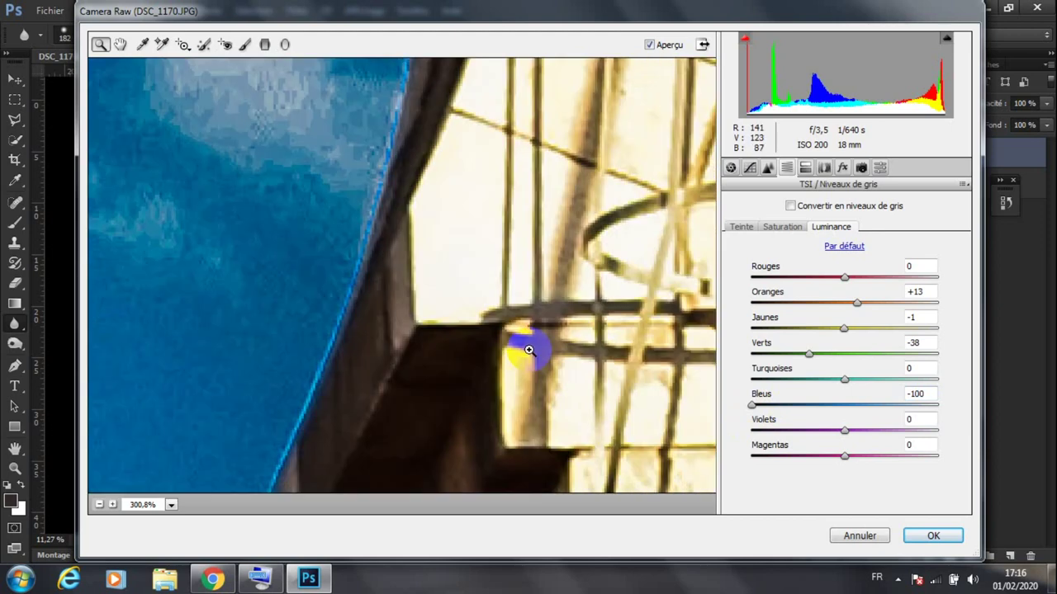
pyautogui.rightClick(413, 262)
pyautogui.click(456, 323)
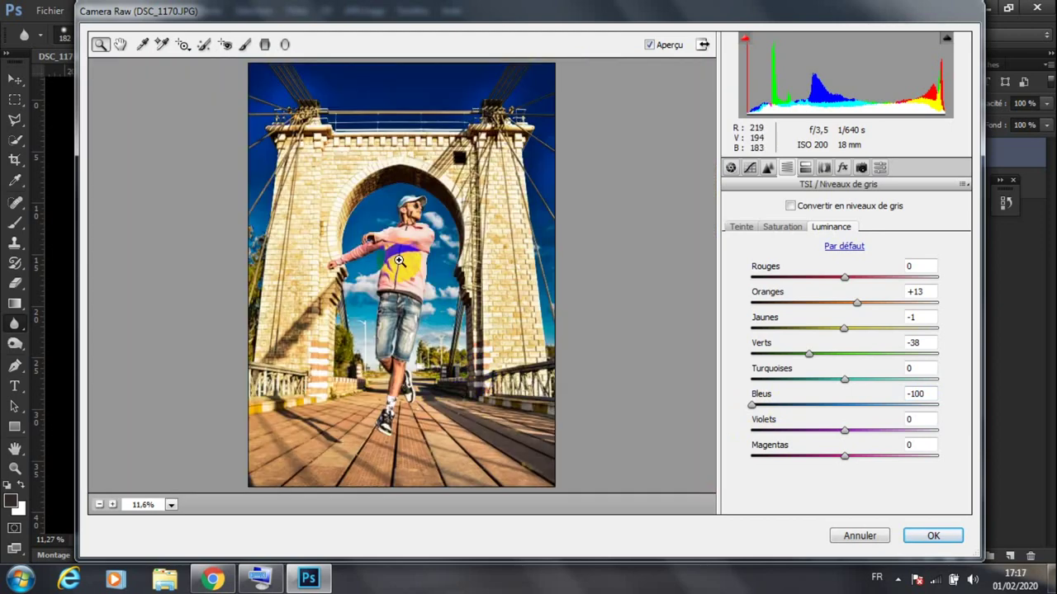
# Set the luminance of Turquoises to -9, Bleus to -35 and Rouges to -4, and try out the Magentas luminance.
pyautogui.moveTo(751, 405); pyautogui.dragTo(838, 385)
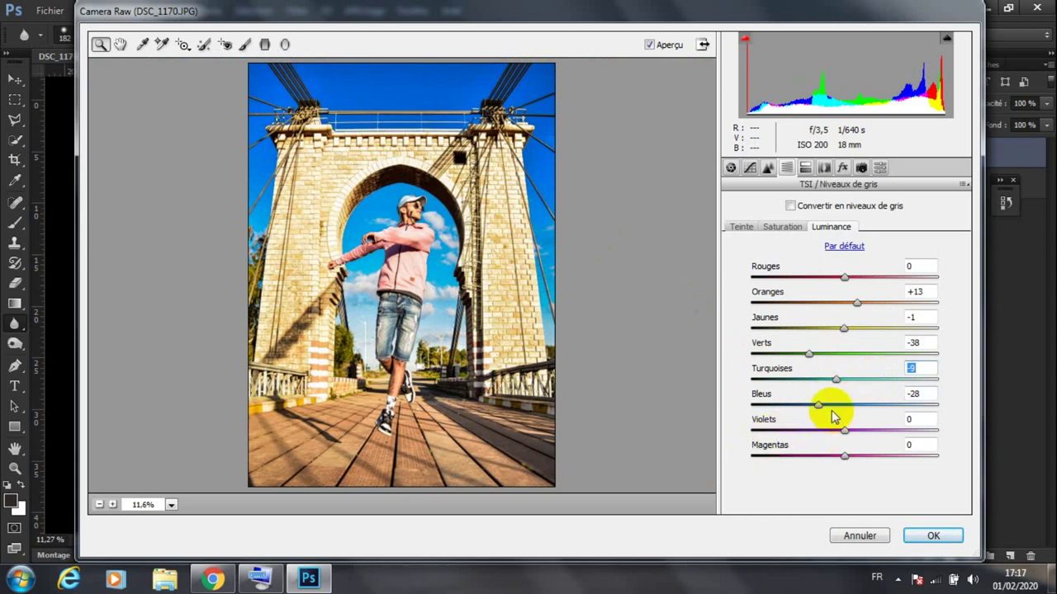
pyautogui.moveTo(829, 405)
pyautogui.mouseDown()
pyautogui.moveTo(842, 411)
pyautogui.moveTo(767, 406)
pyautogui.moveTo(813, 410)
pyautogui.mouseUp()
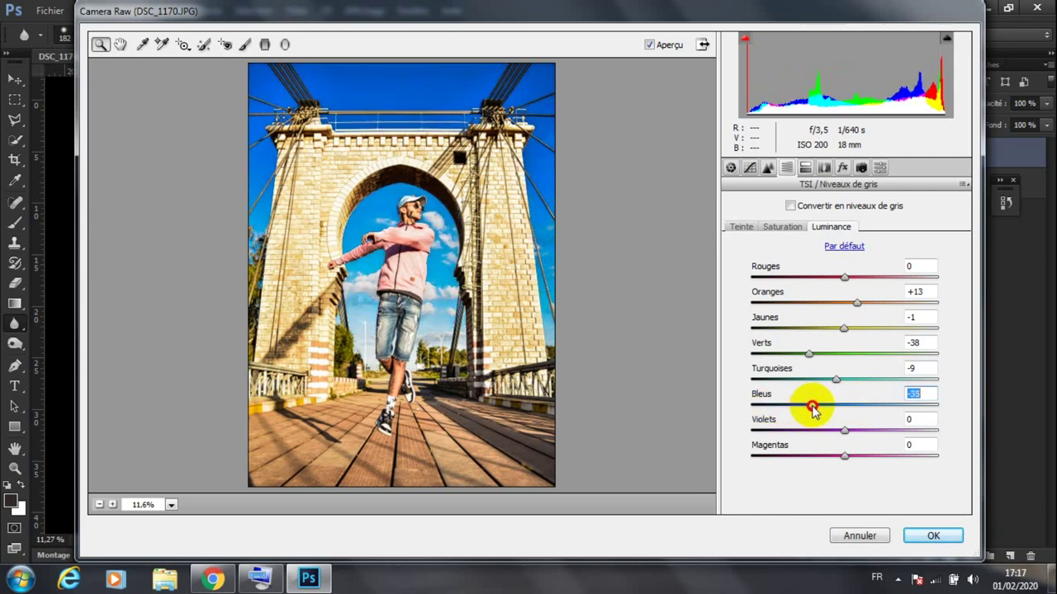
pyautogui.moveTo(813, 410); pyautogui.dragTo(813, 411)
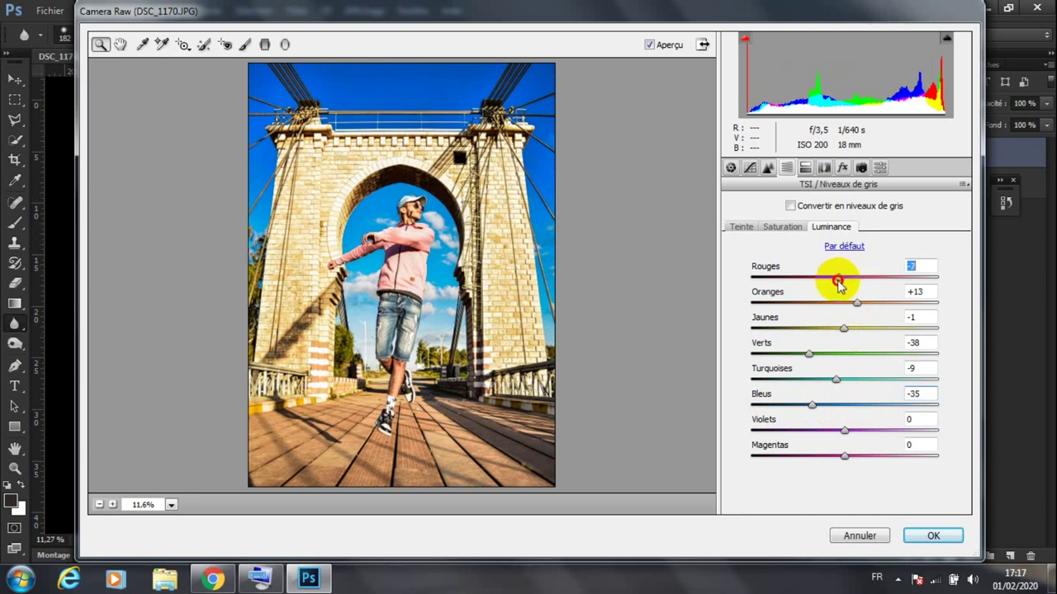
pyautogui.moveTo(840, 282)
pyautogui.mouseDown()
pyautogui.moveTo(864, 284)
pyautogui.moveTo(841, 283)
pyautogui.mouseUp()
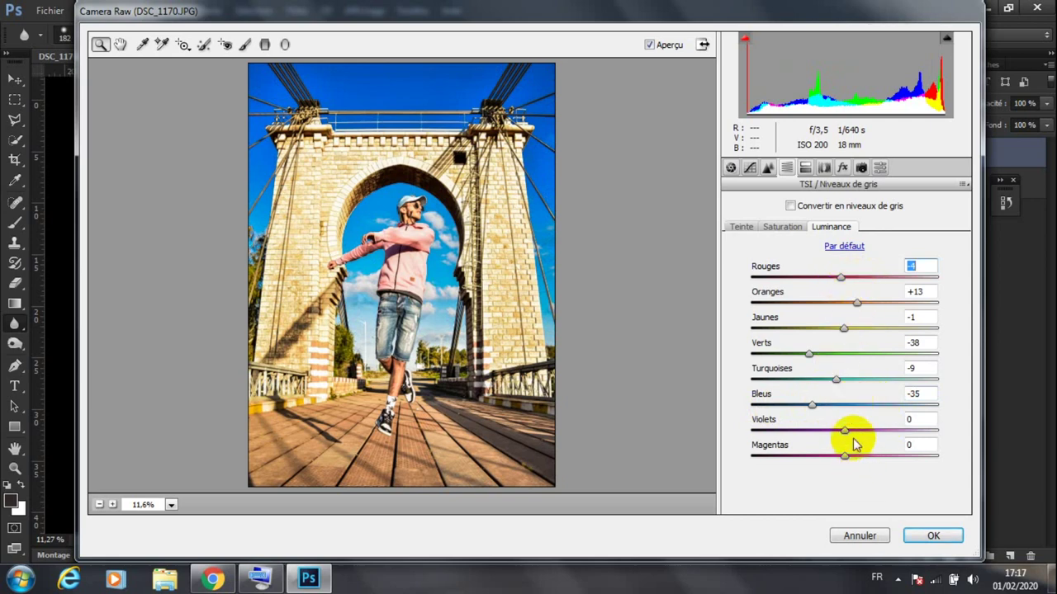
pyautogui.moveTo(861, 460); pyautogui.dragTo(840, 465)
# Set the hue (Teinte) of Magentas to +2.
pyautogui.click(739, 225)
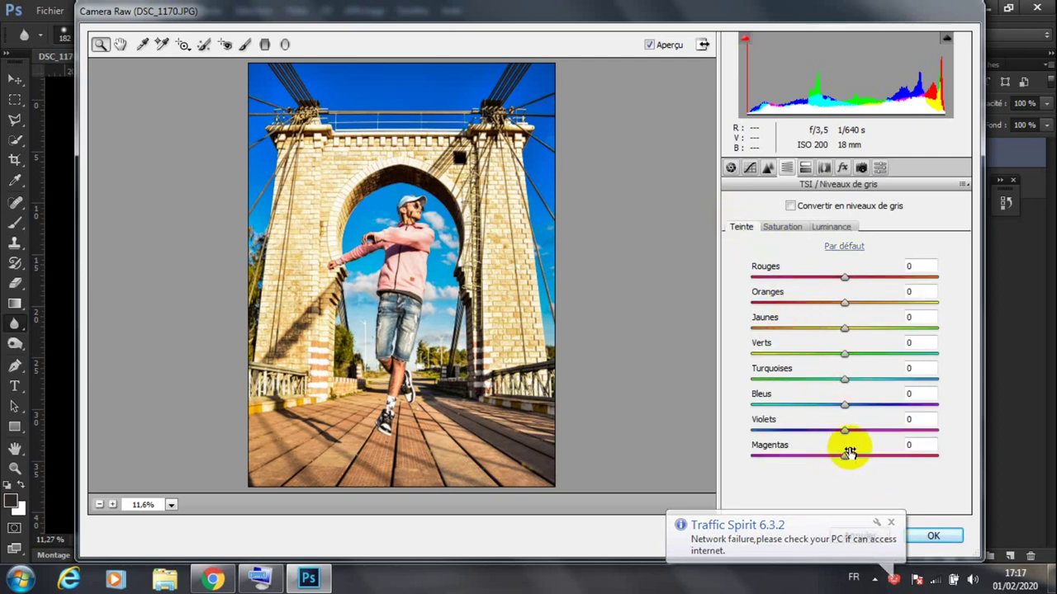
pyautogui.moveTo(845, 454)
pyautogui.mouseDown()
pyautogui.moveTo(906, 454)
pyautogui.moveTo(818, 457)
pyautogui.moveTo(877, 462)
pyautogui.moveTo(846, 462)
pyautogui.mouseUp()
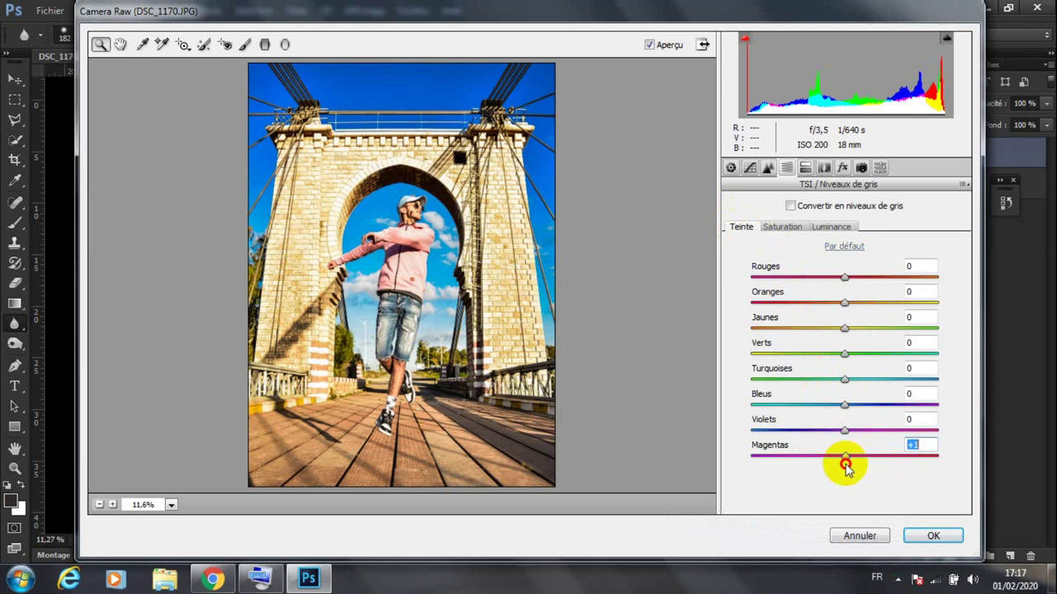
pyautogui.click(845, 430)
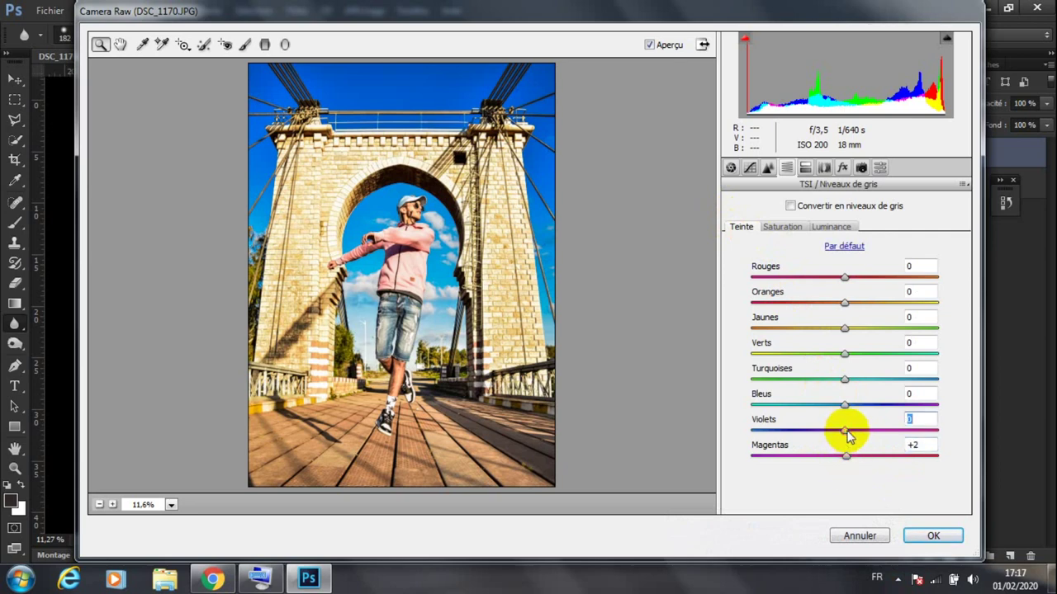
# Examine the adjusted photo up close, from the wooden deck and shoes up to the arch and bridge cables.
pyautogui.moveTo(440, 233); pyautogui.dragTo(353, 424)
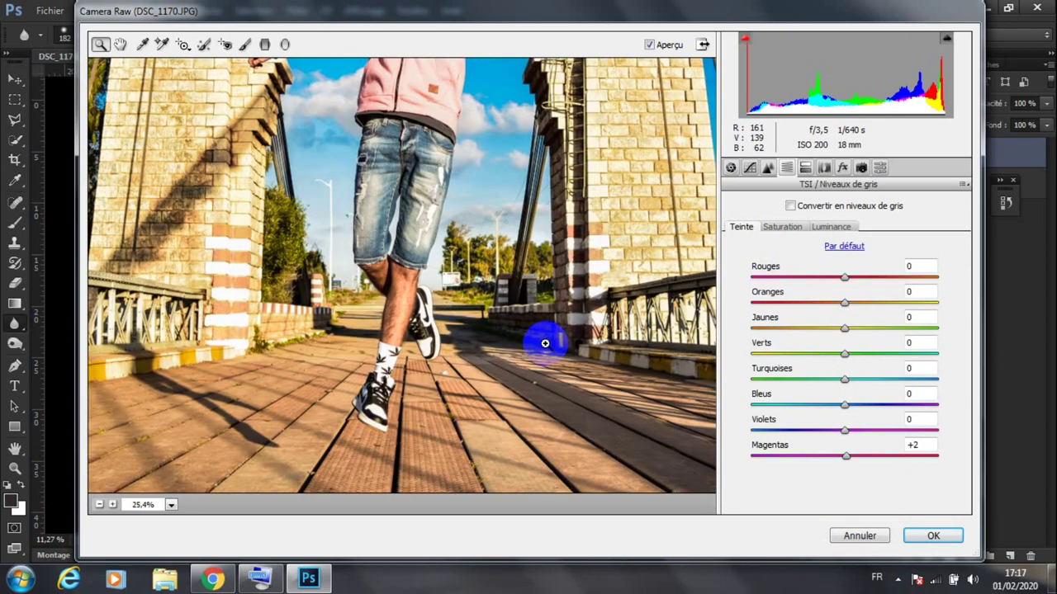
pyautogui.scroll(-2, 516, 382)
pyautogui.scroll(6, 514, 385)
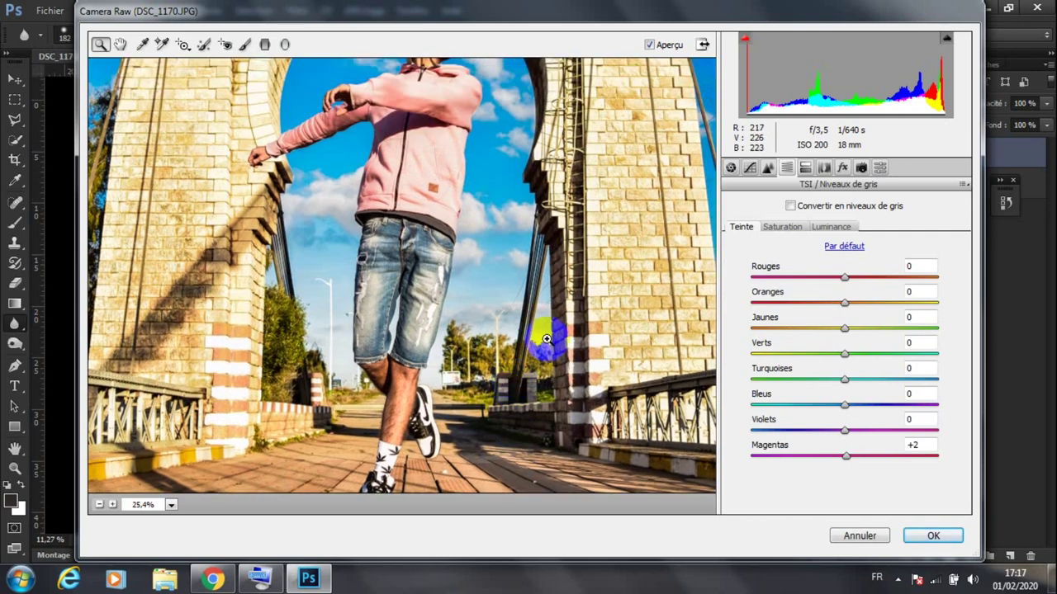
pyautogui.scroll(3, 566, 329)
pyautogui.scroll(5, 567, 328)
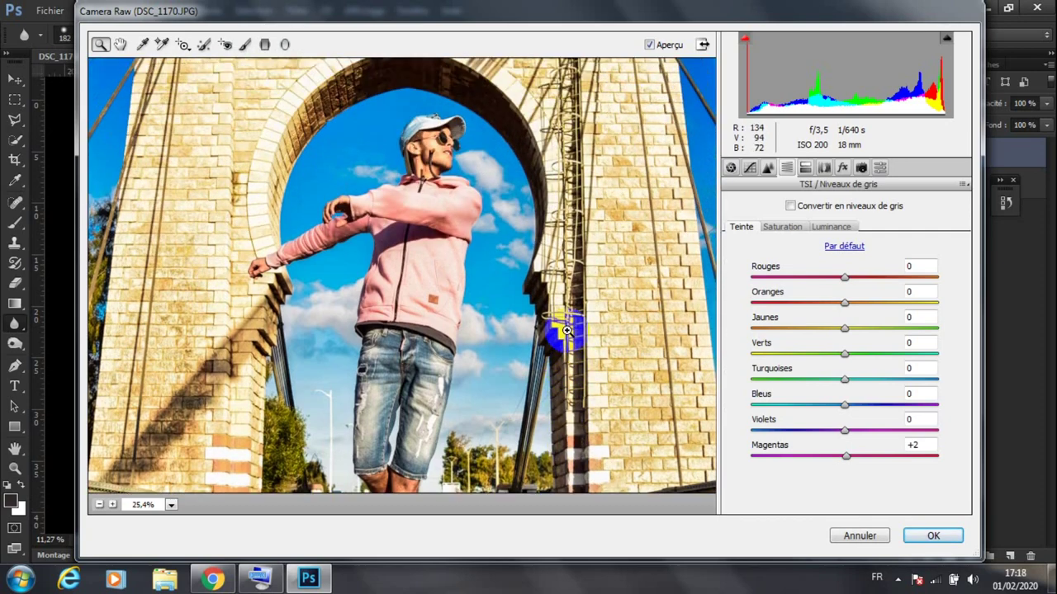
pyautogui.scroll(6, 539, 258)
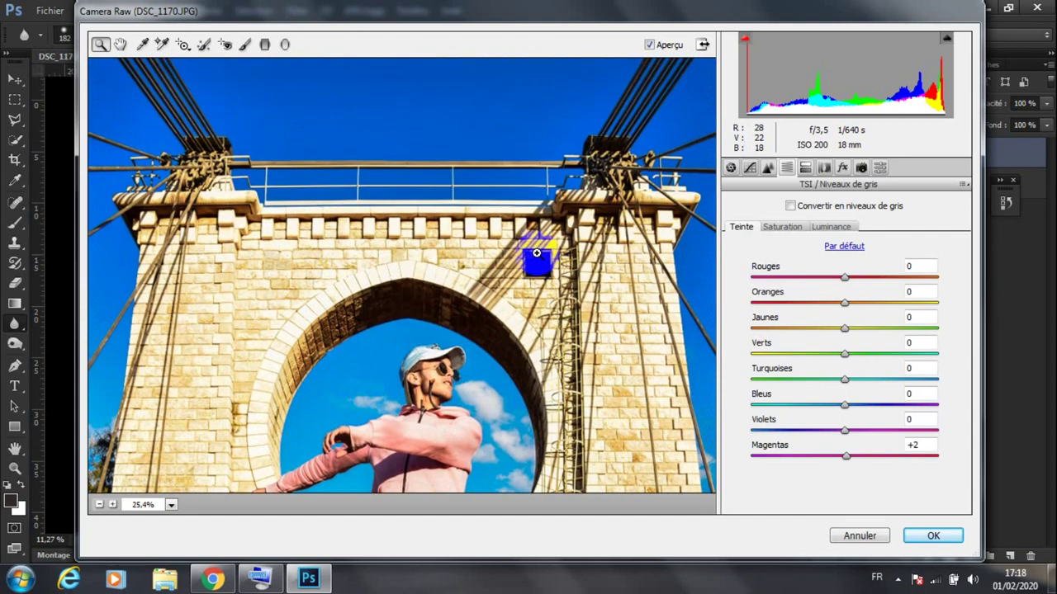
pyautogui.scroll(-6, 537, 254)
pyautogui.rightClick(542, 150)
pyautogui.click(591, 347)
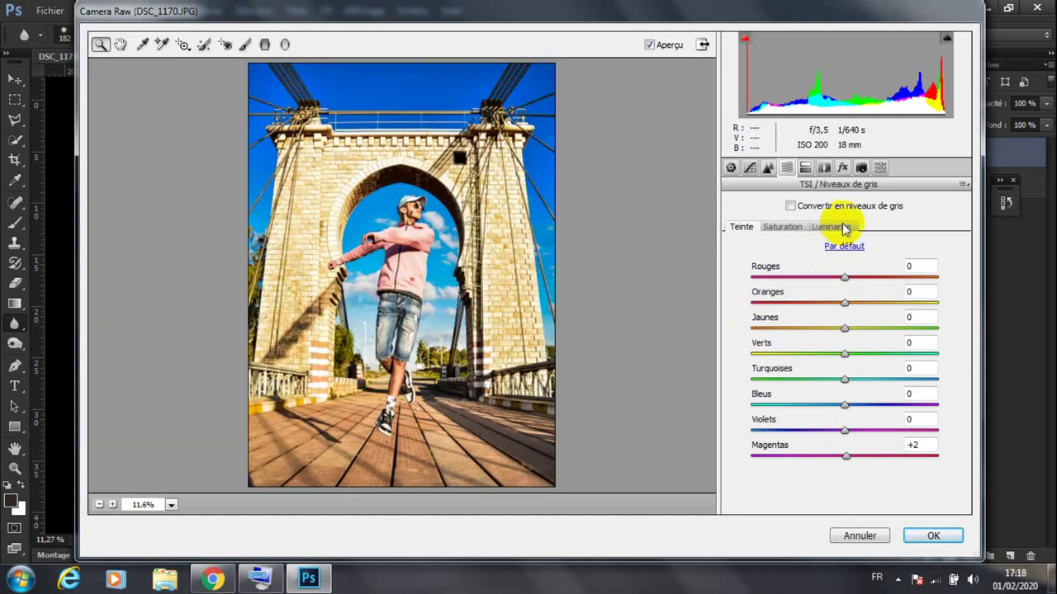
# Add three points to the RVB tone curve: highlights at 219/215, shadows at 43/49 and midtones at 129/121.
pyautogui.click(750, 167)
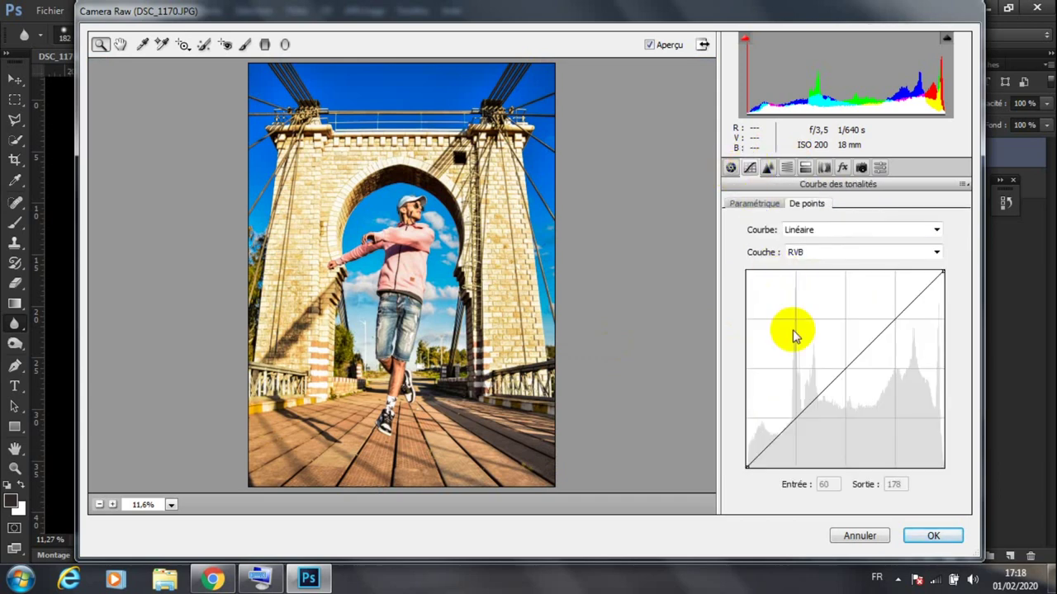
pyautogui.click(838, 373)
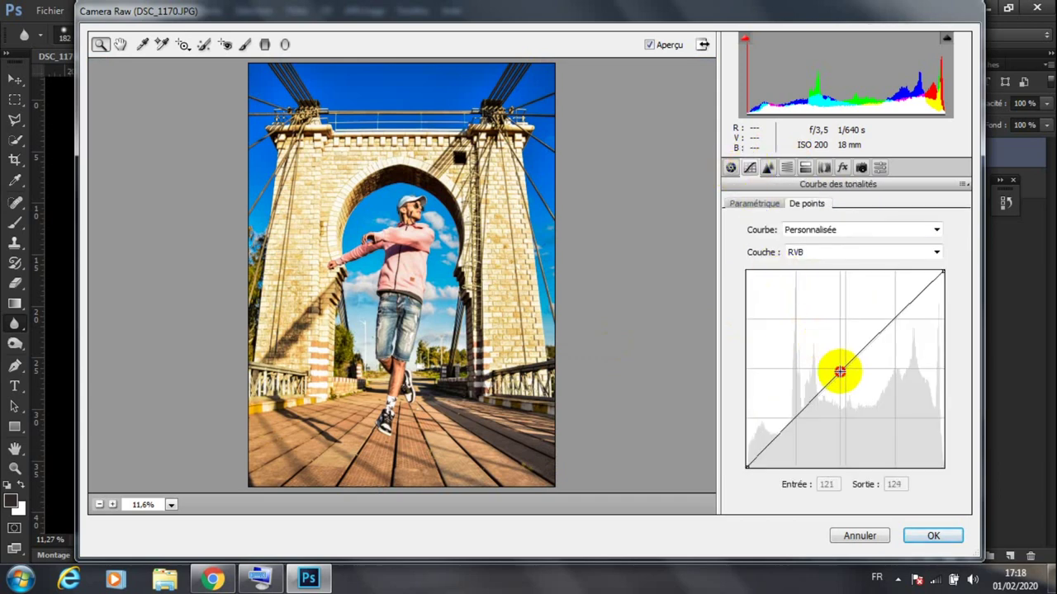
pyautogui.click(916, 301)
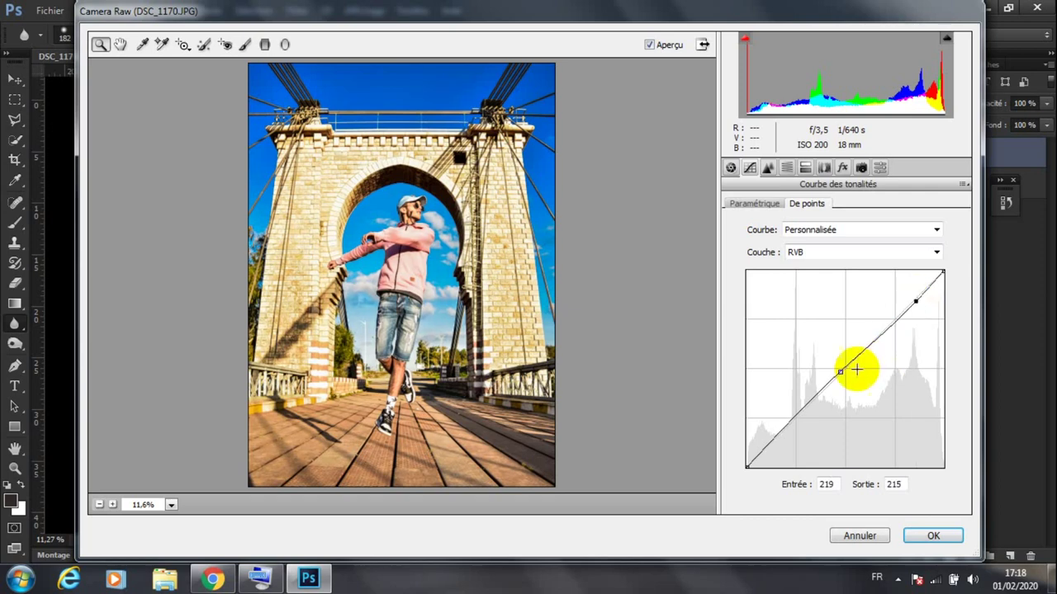
pyautogui.click(778, 429)
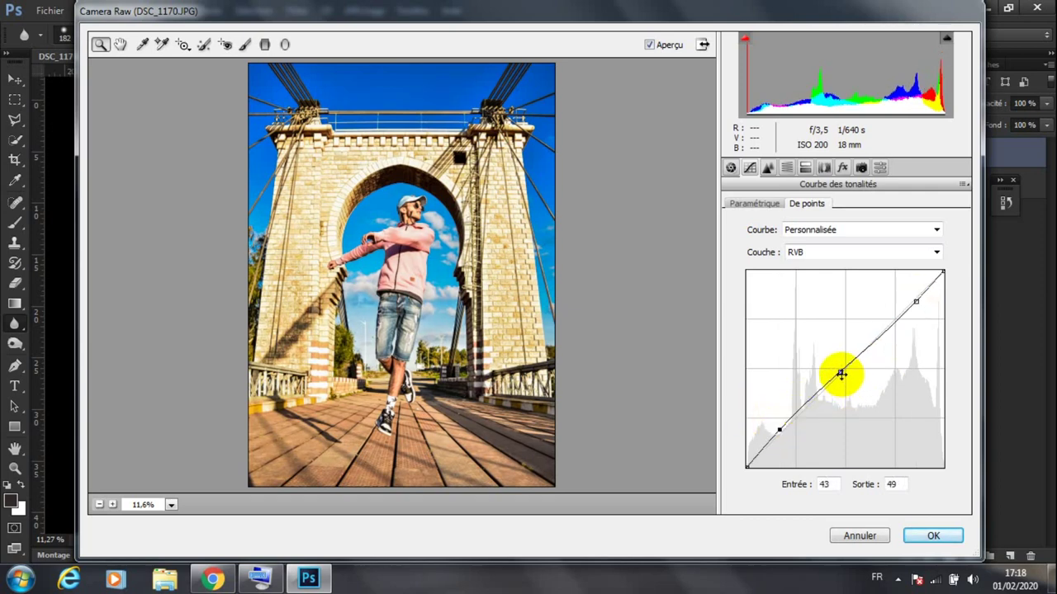
pyautogui.click(840, 374)
pyautogui.moveTo(840, 374)
pyautogui.mouseDown()
pyautogui.moveTo(829, 364)
pyautogui.moveTo(846, 373)
pyautogui.mouseUp()
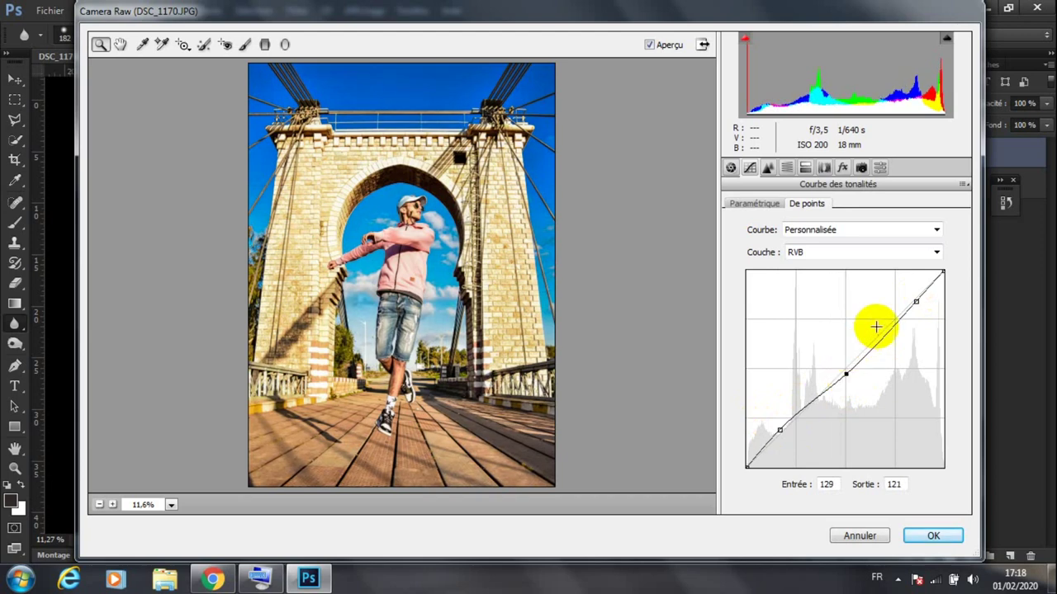
# Lower the highlight point of the RVB tone curve slightly and move its shadow point to input 53, output 37.
pyautogui.click(914, 302)
pyautogui.moveTo(914, 302)
pyautogui.mouseDown()
pyautogui.moveTo(905, 301)
pyautogui.moveTo(912, 307)
pyautogui.mouseUp()
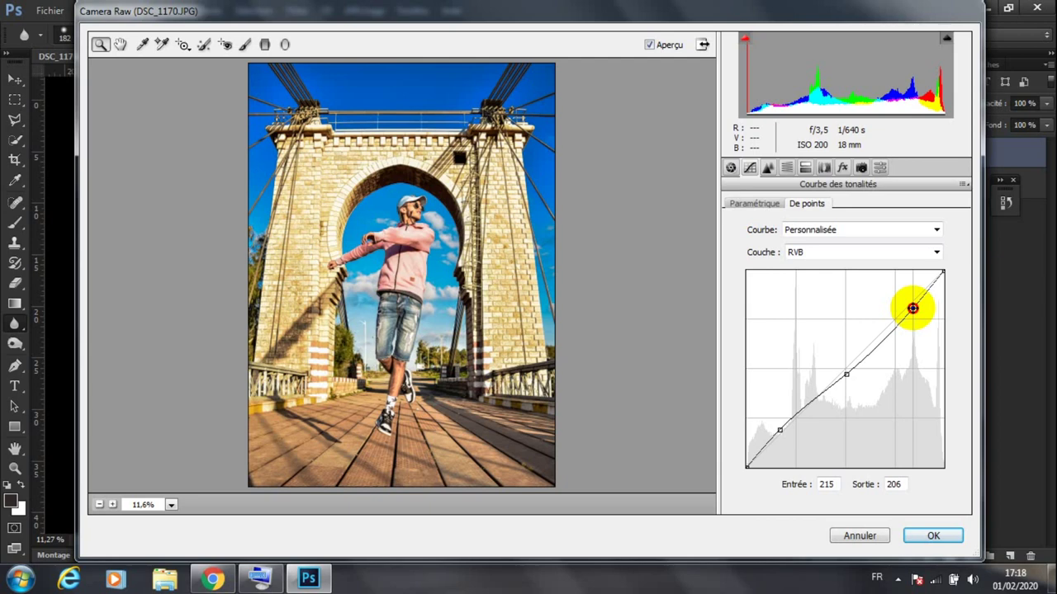
pyautogui.moveTo(909, 311); pyautogui.dragTo(909, 307)
pyautogui.moveTo(779, 430); pyautogui.dragTo(788, 444)
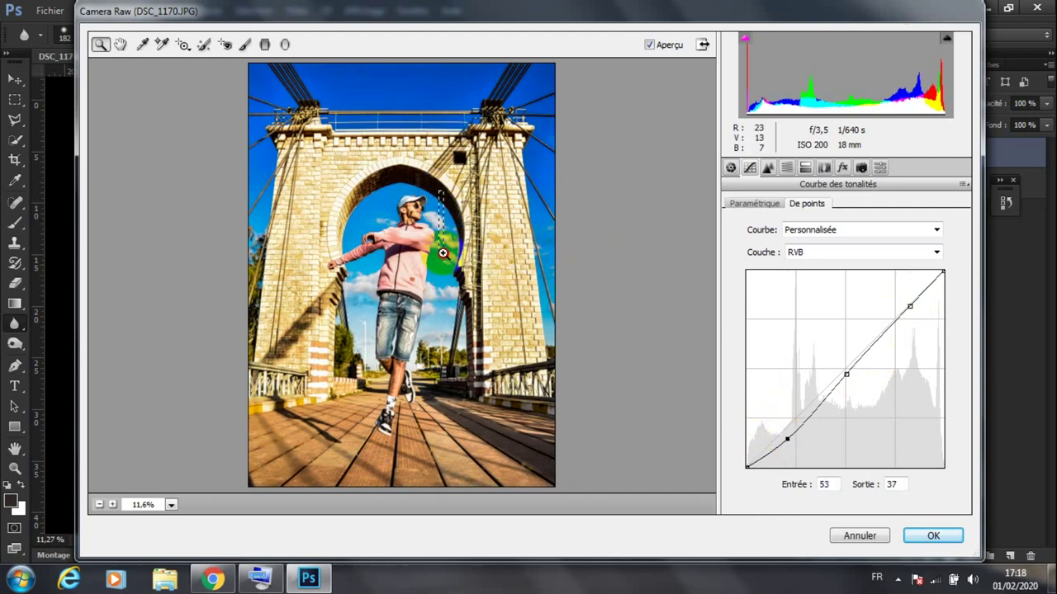
# Check the darkened deck and bridge up close and fine-tune the curve's shadow point to input 52, output 40.
pyautogui.click(351, 401)
pyautogui.scroll(-3, 377, 401)
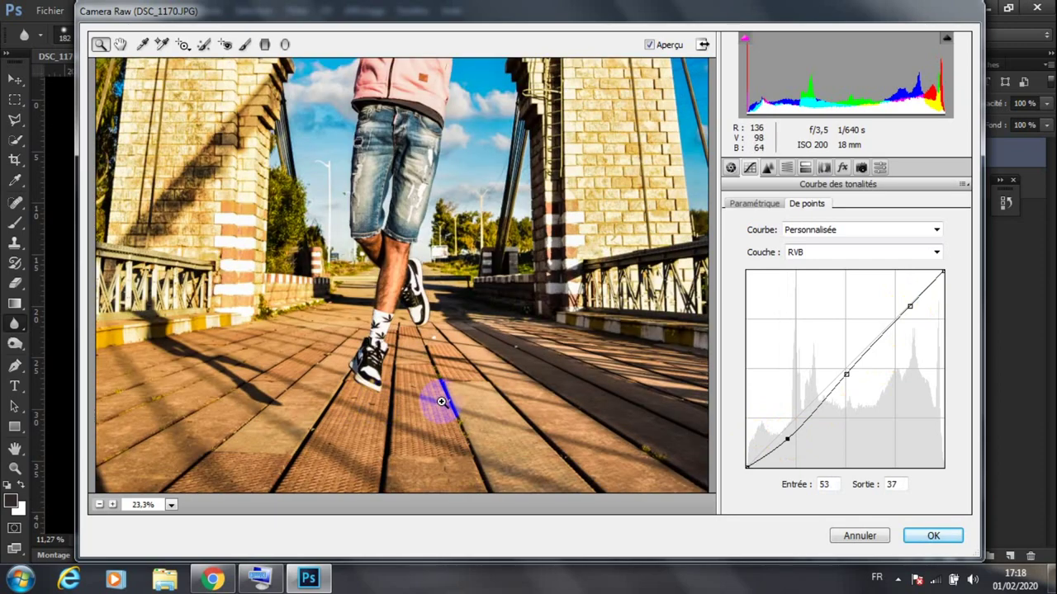
pyautogui.scroll(2, 442, 402)
pyautogui.scroll(2, 441, 402)
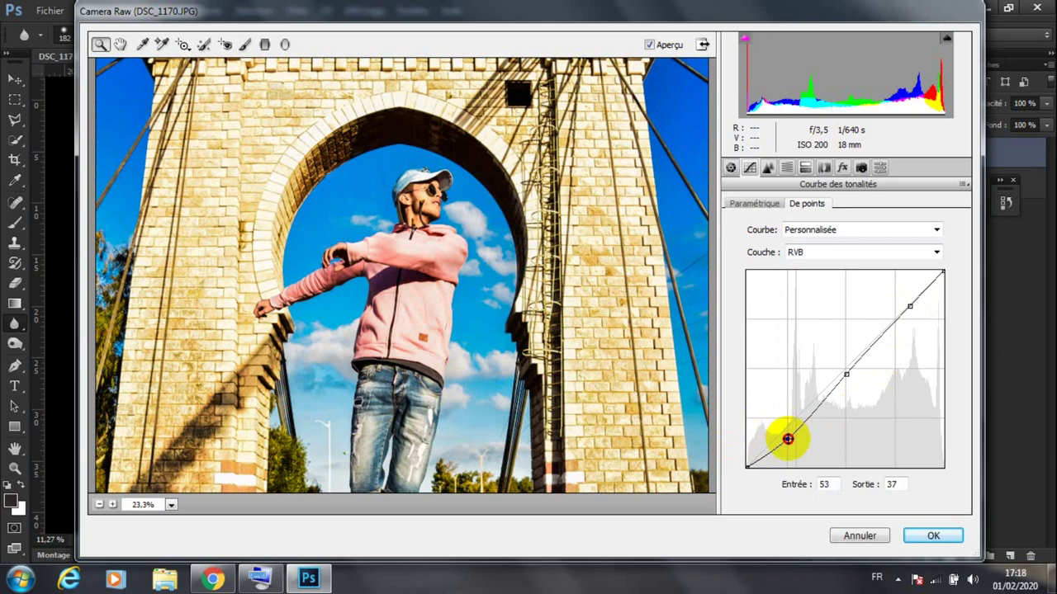
pyautogui.moveTo(788, 438); pyautogui.dragTo(786, 435)
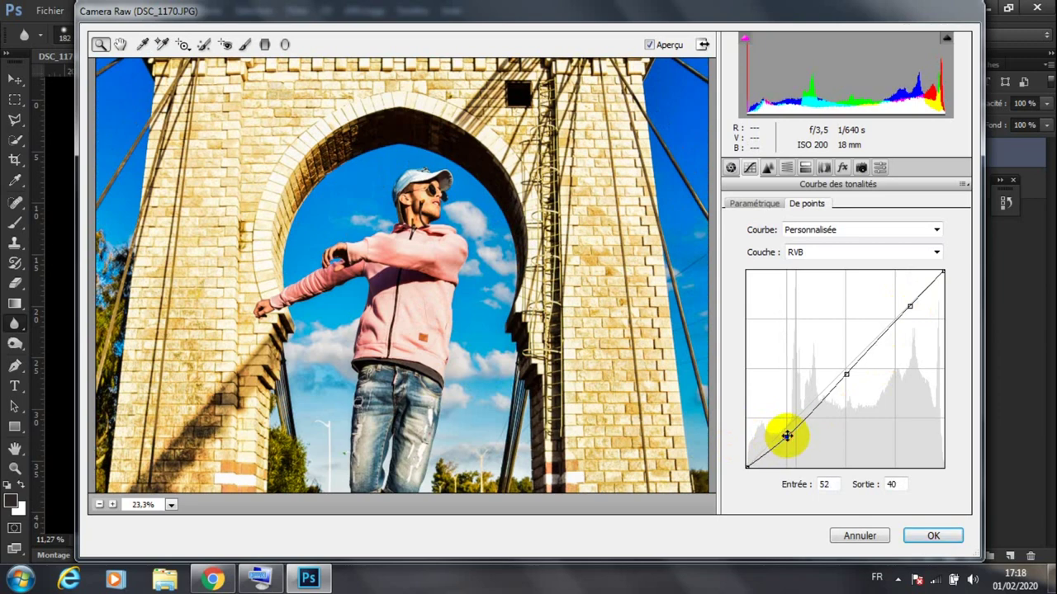
pyautogui.rightClick(584, 273)
pyautogui.click(629, 362)
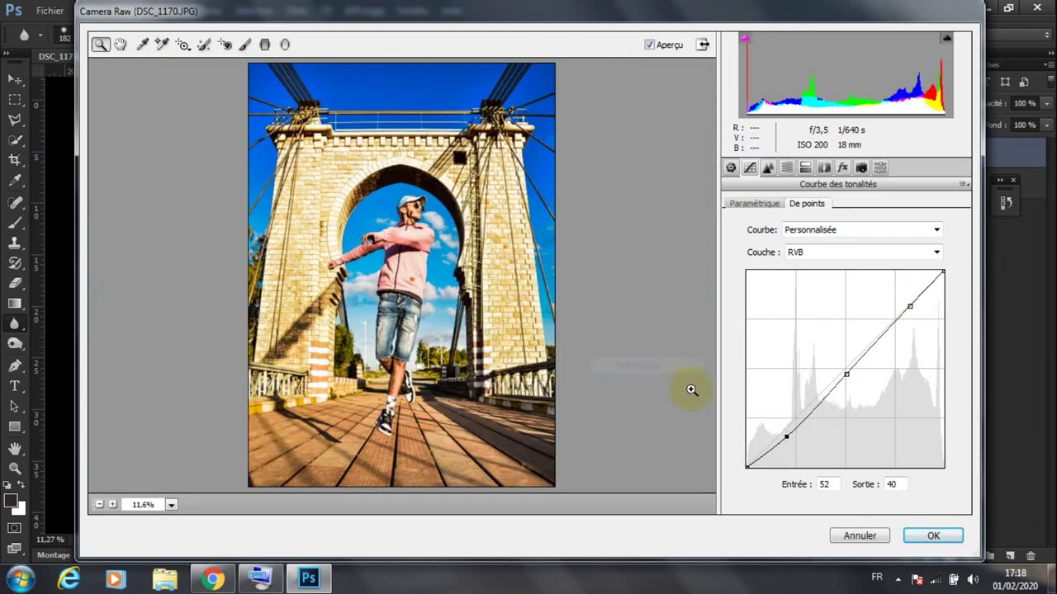
# Review the basic adjustments, apply the Camera Raw filter to the layer, and dock the floating panel with the collapsed panels.
pyautogui.click(731, 167)
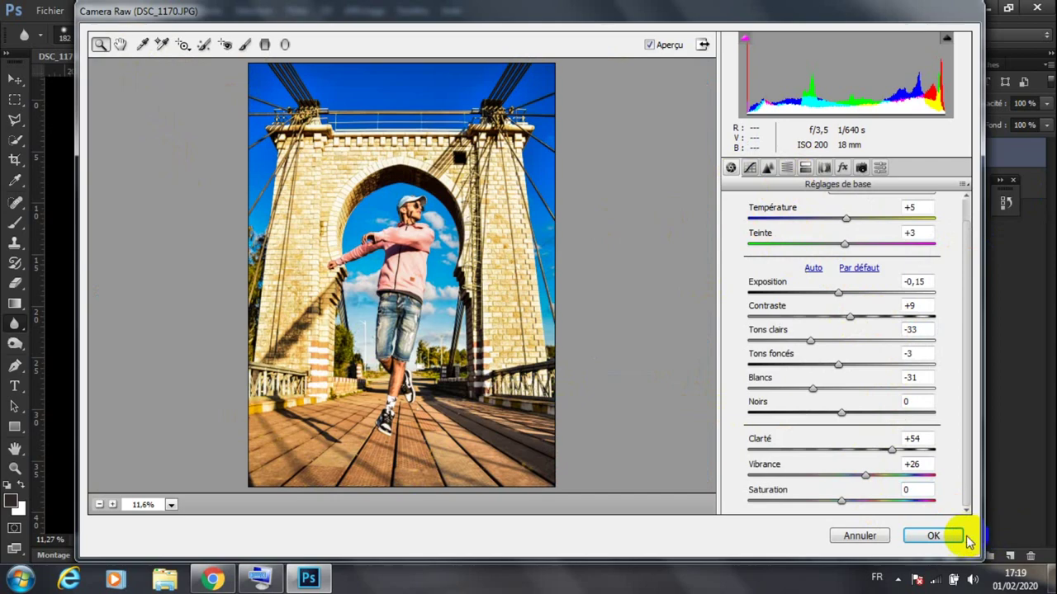
pyautogui.click(934, 536)
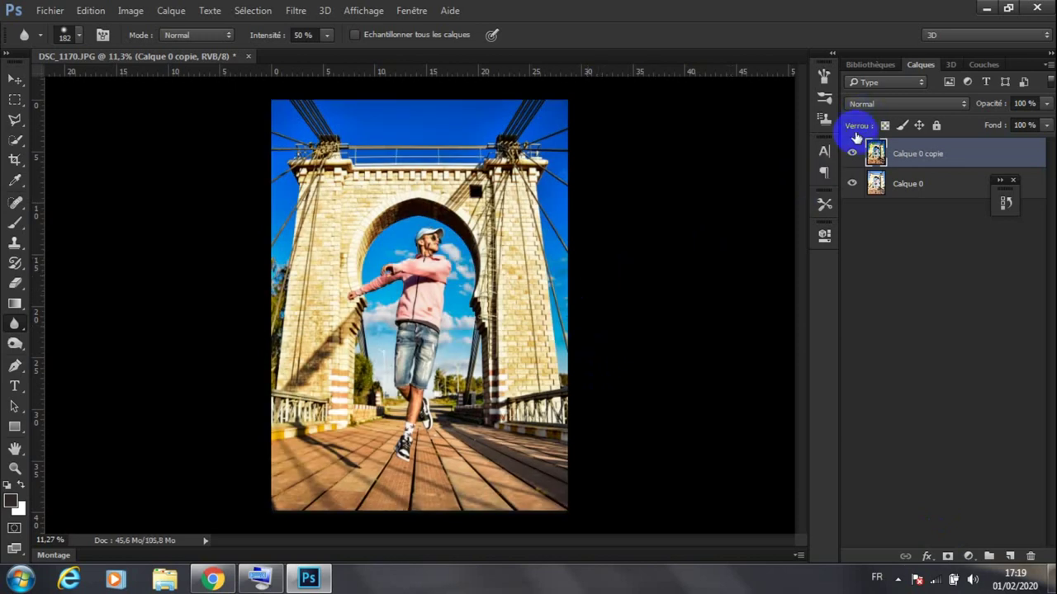
pyautogui.moveTo(1005, 201); pyautogui.dragTo(817, 283)
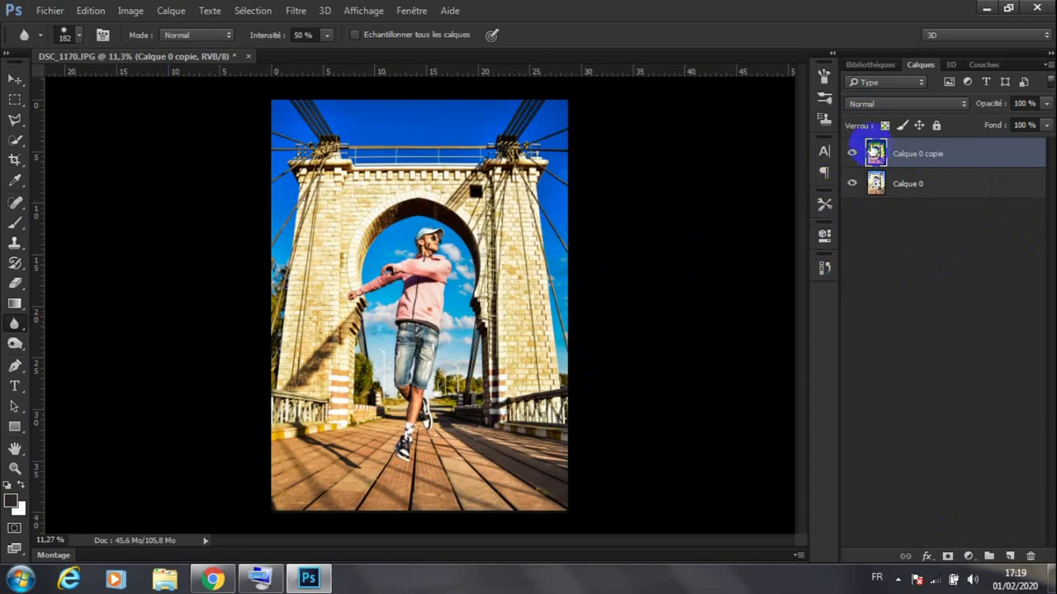
# Toggle the visibility of the layer Calque 0 copie to compare the retouched photo with the original.
pyautogui.click(852, 154)
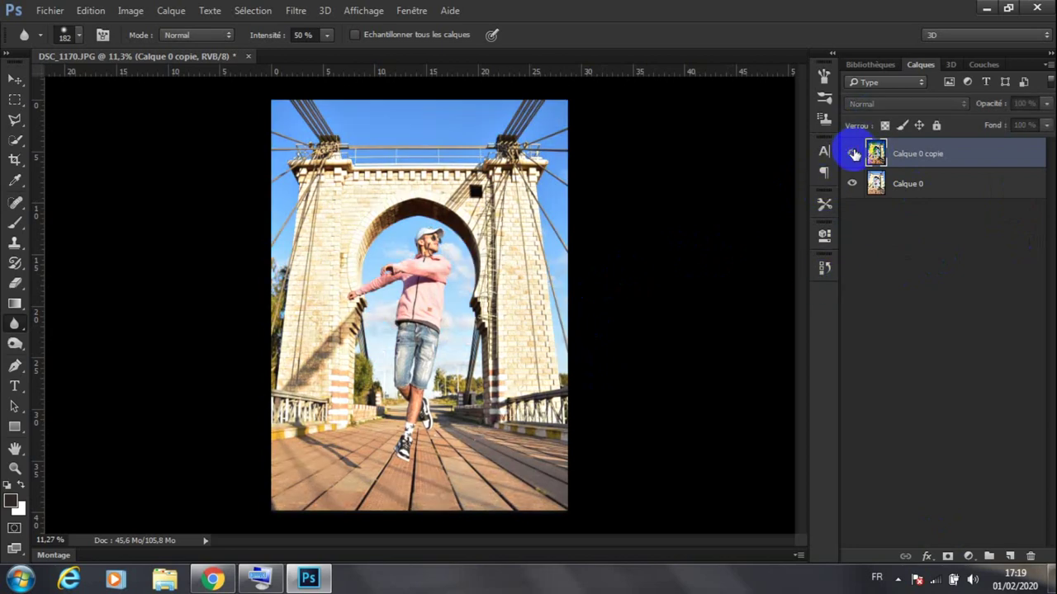
pyautogui.click(853, 154)
pyautogui.click(853, 153)
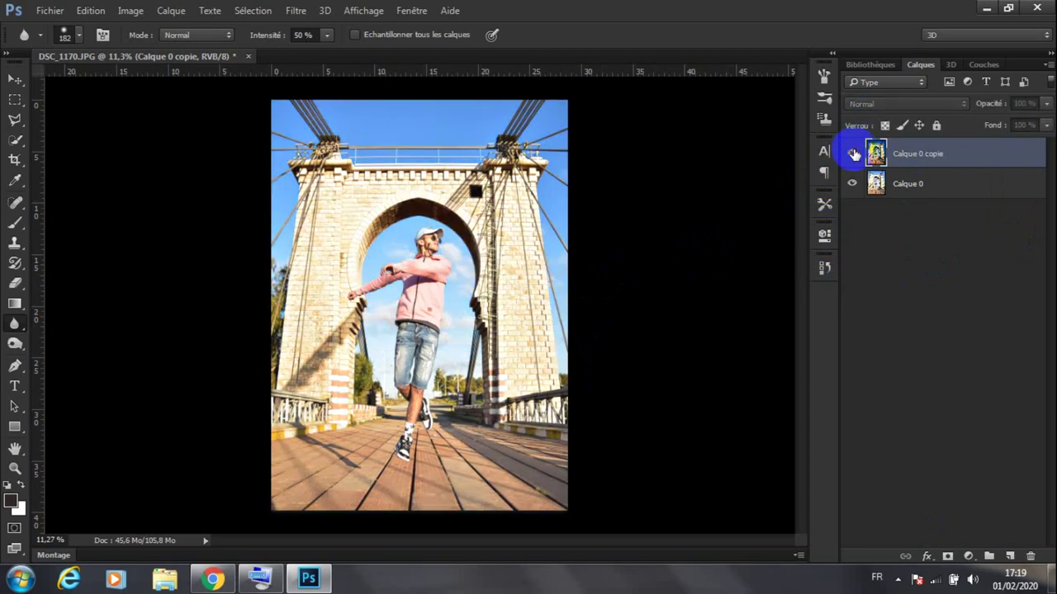